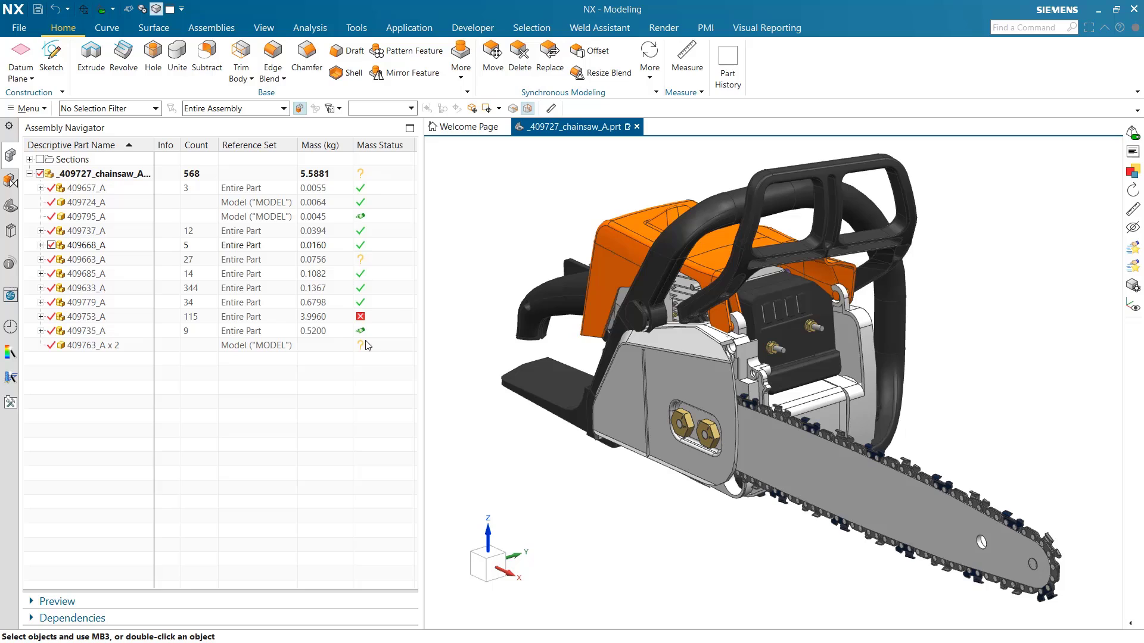
Step: Show the mass properties panels for the chainsaw assembly and hide them again
click(309, 29)
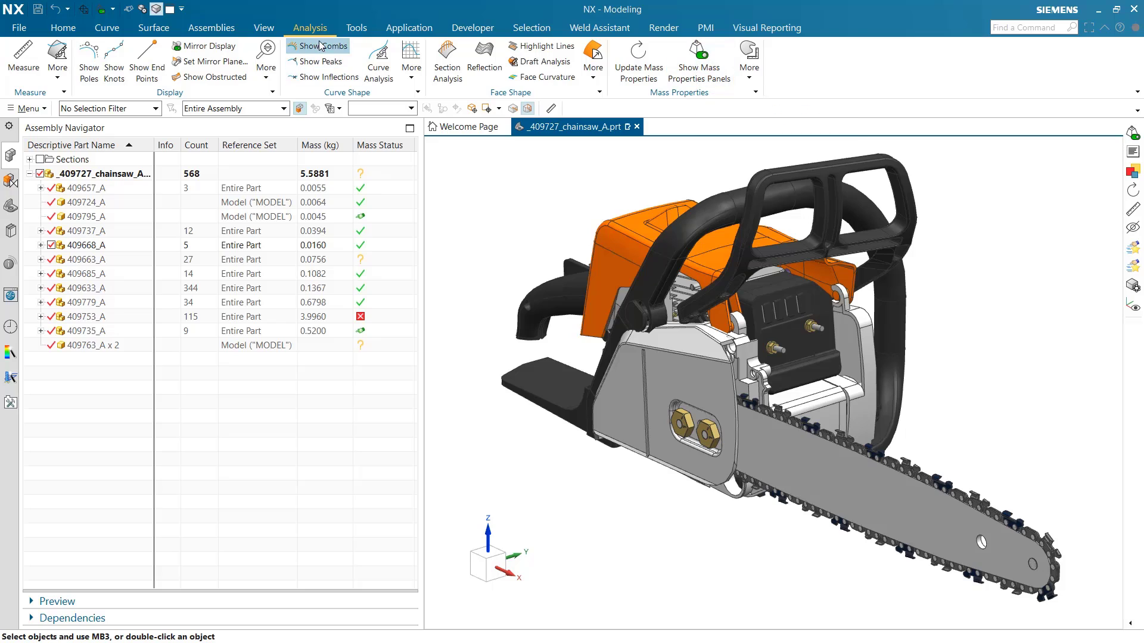
click(700, 81)
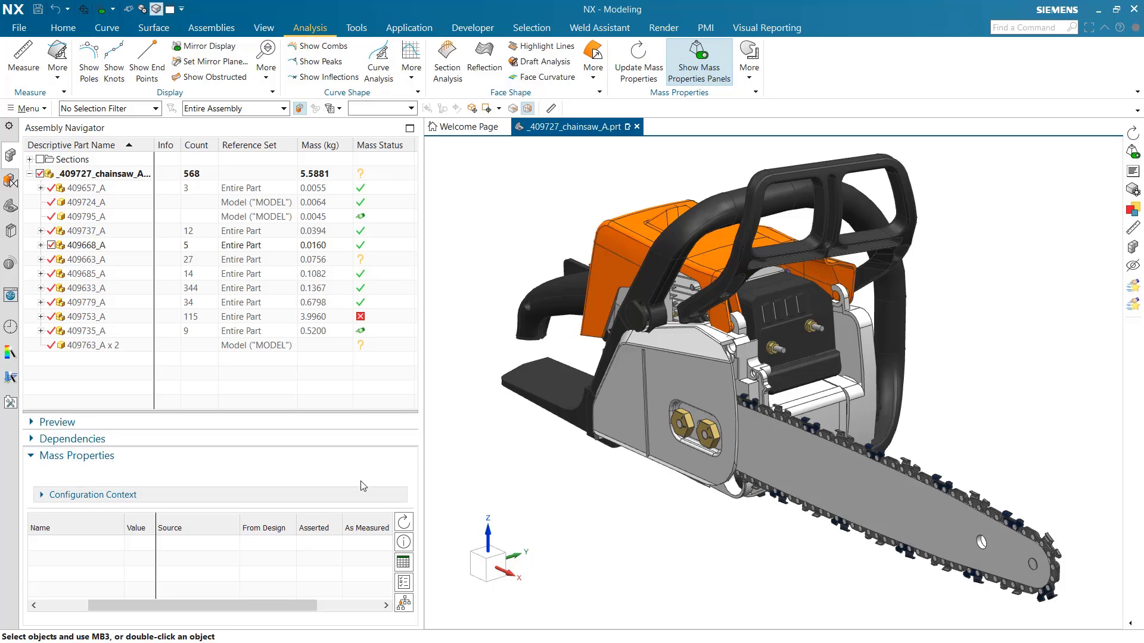
click(698, 58)
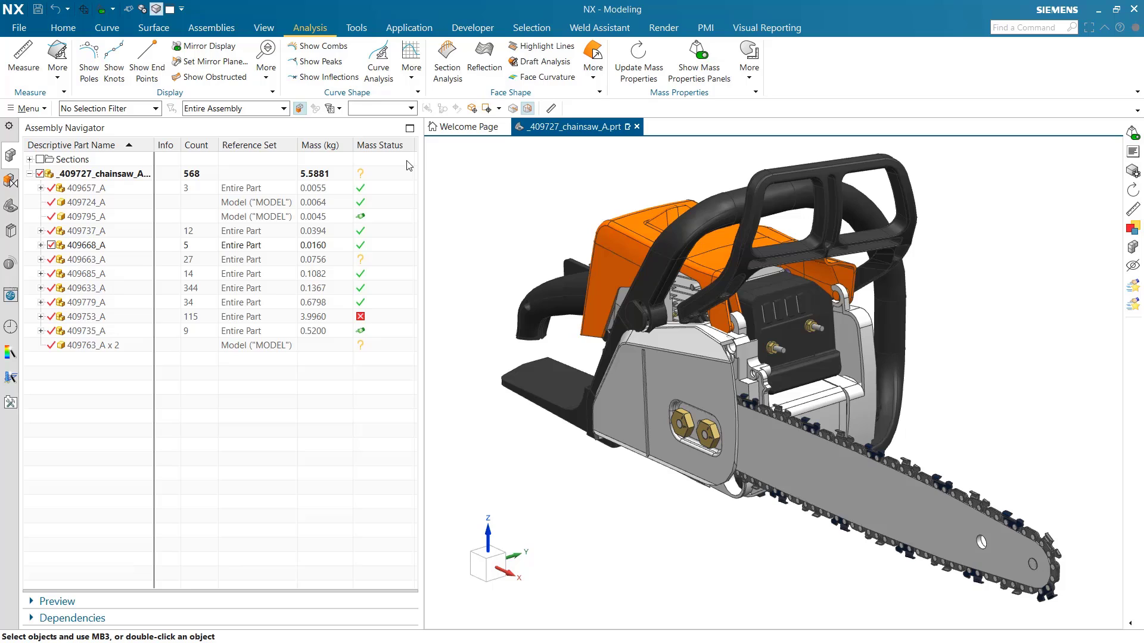
Step: Widen the Assembly Navigator and add the Center of Mass (mm) column to it
drag(421, 163, 459, 164)
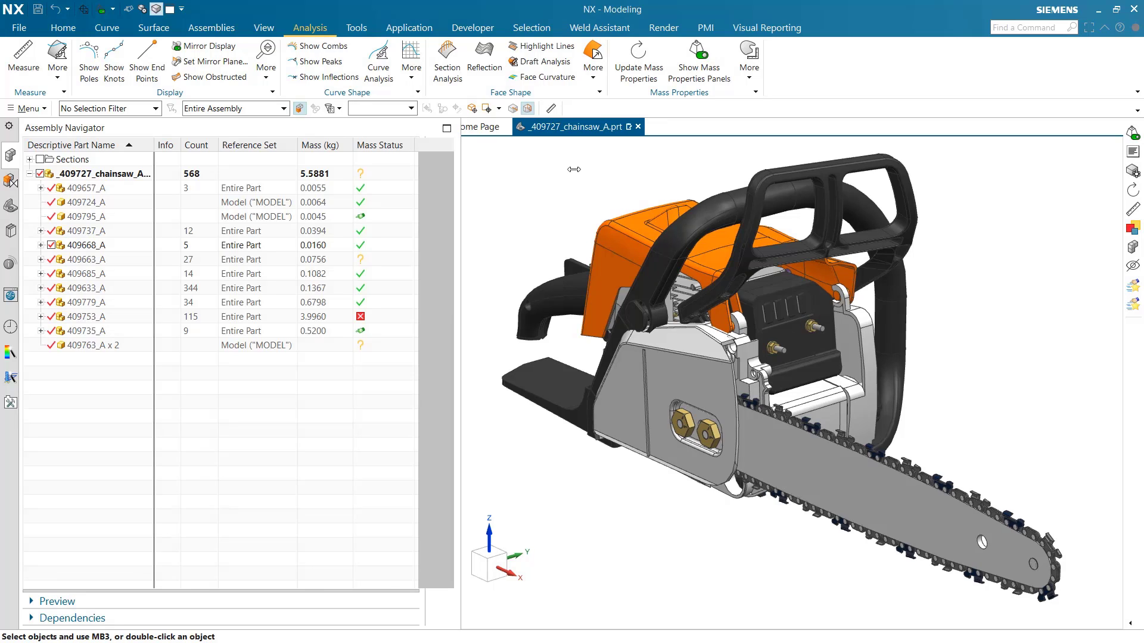
right_click(442, 152)
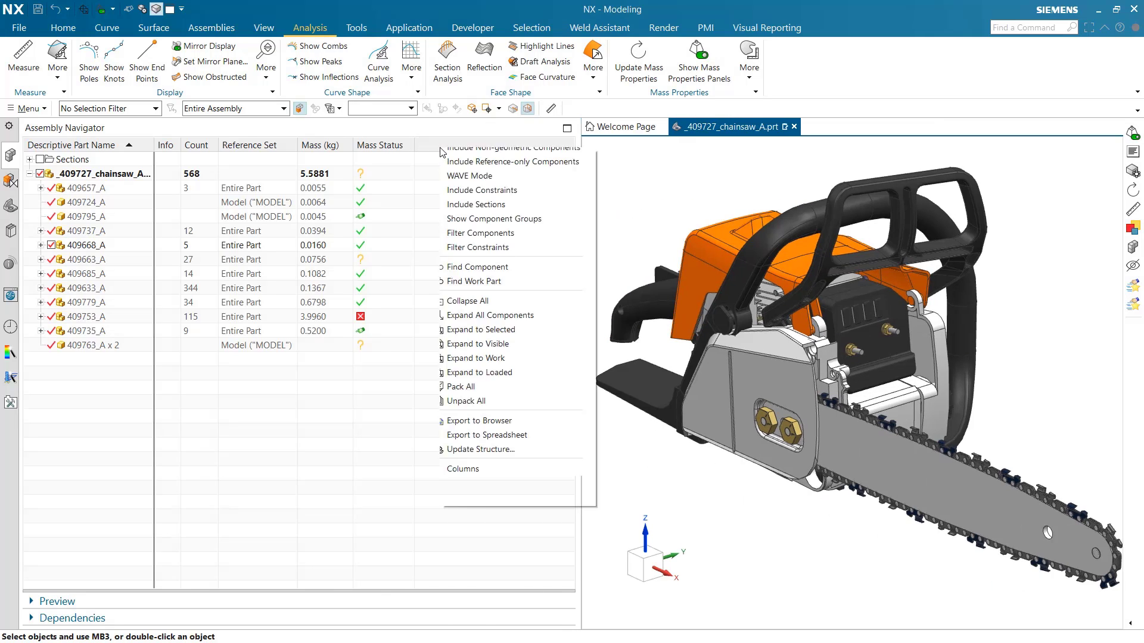
mouse_move(545, 493)
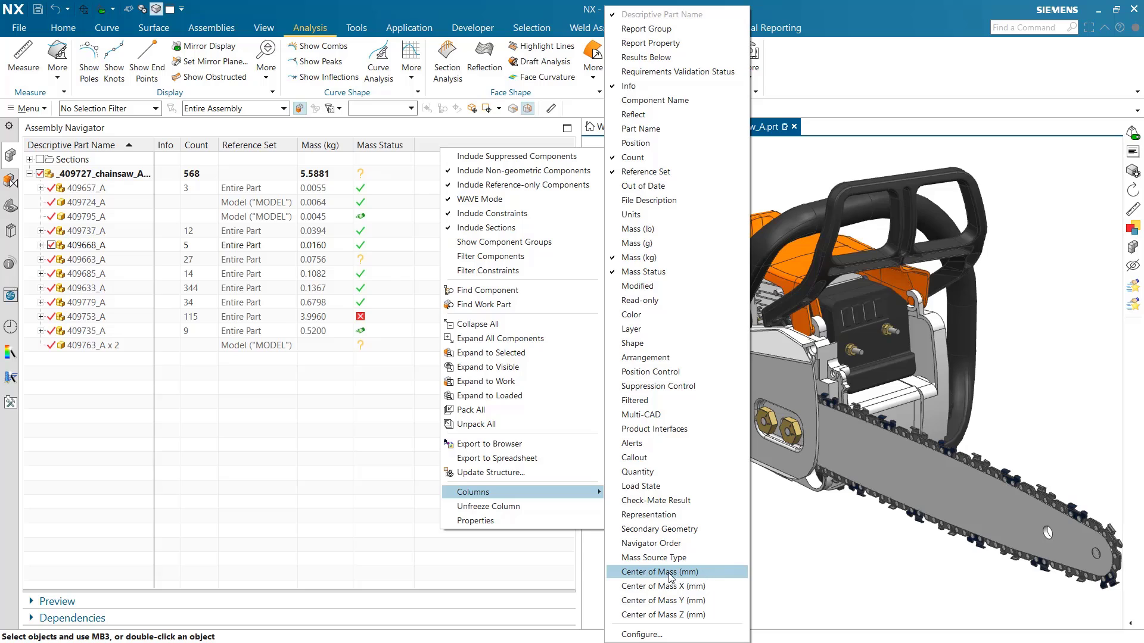
click(710, 573)
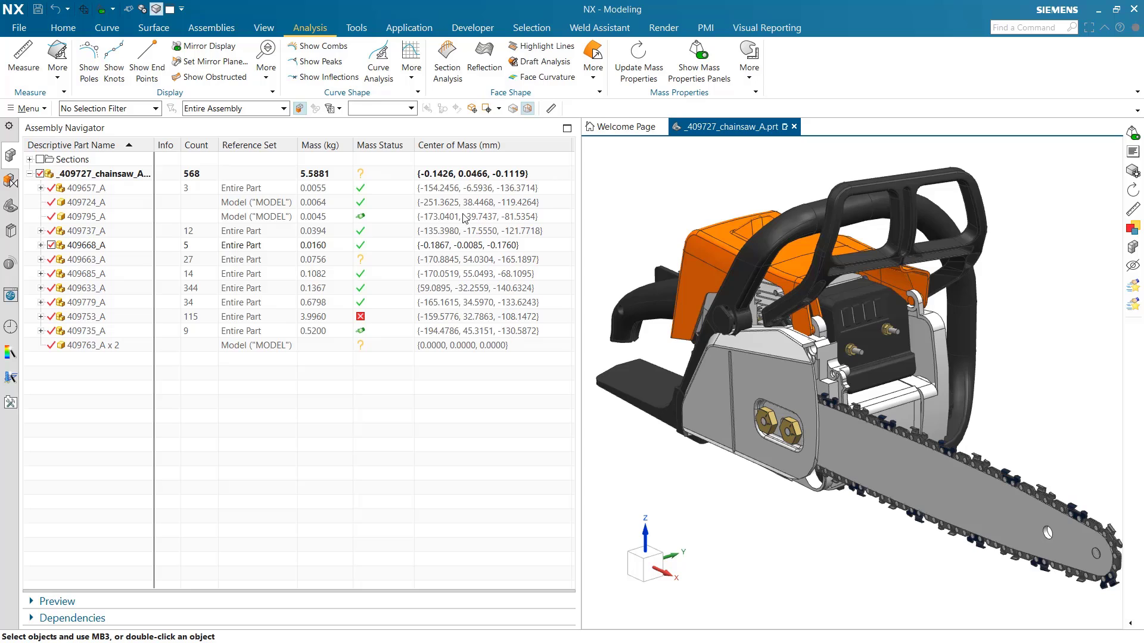
Step: Replace the Center of Mass (mm) column in the Assembly Navigator with the Center of Mass X (mm) column
right_click(517, 149)
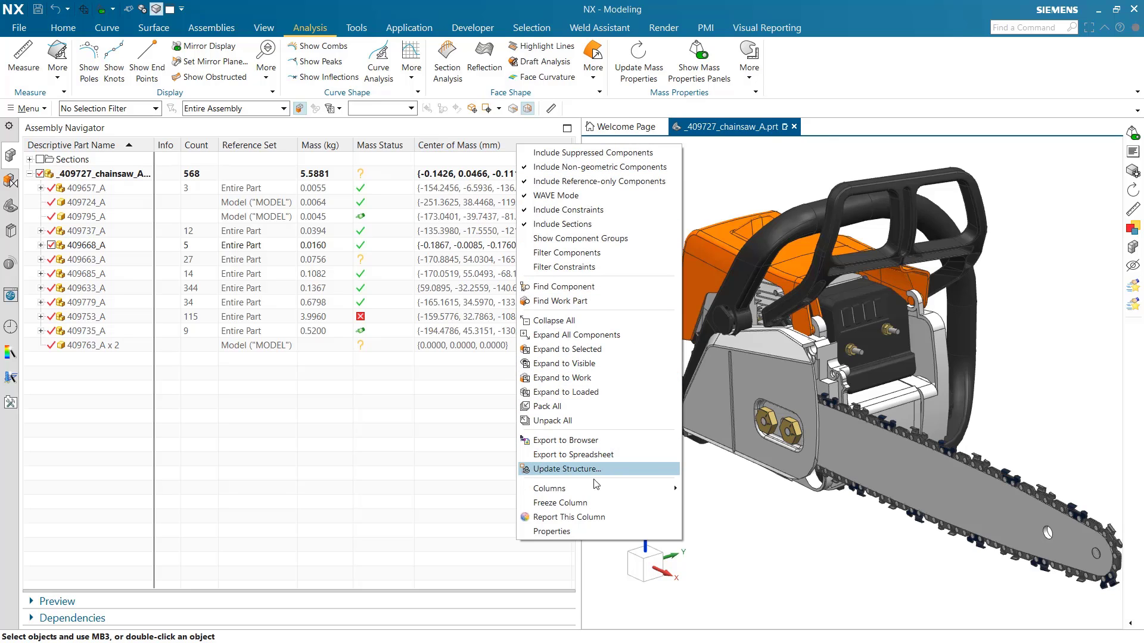
mouse_move(667, 488)
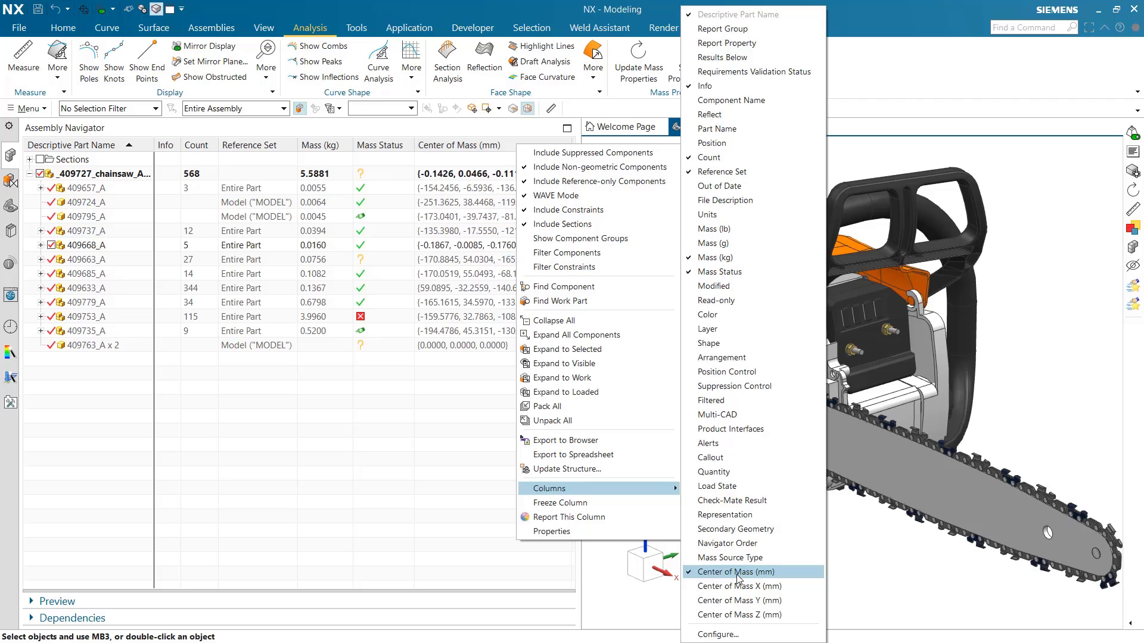
click(739, 572)
right_click(453, 153)
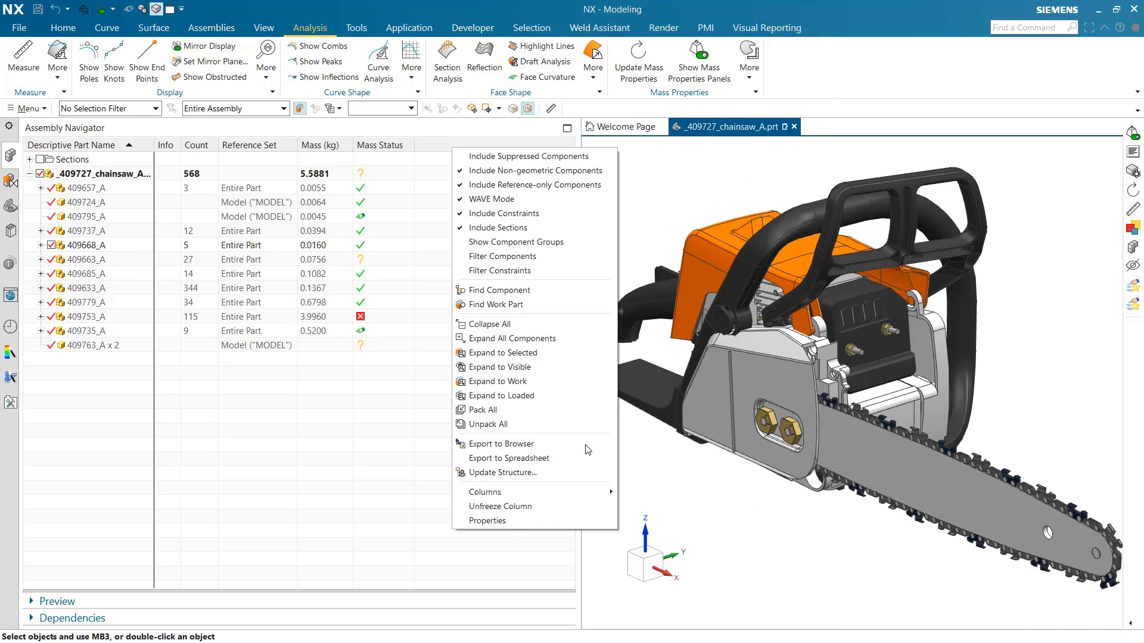
mouse_move(598, 492)
click(701, 587)
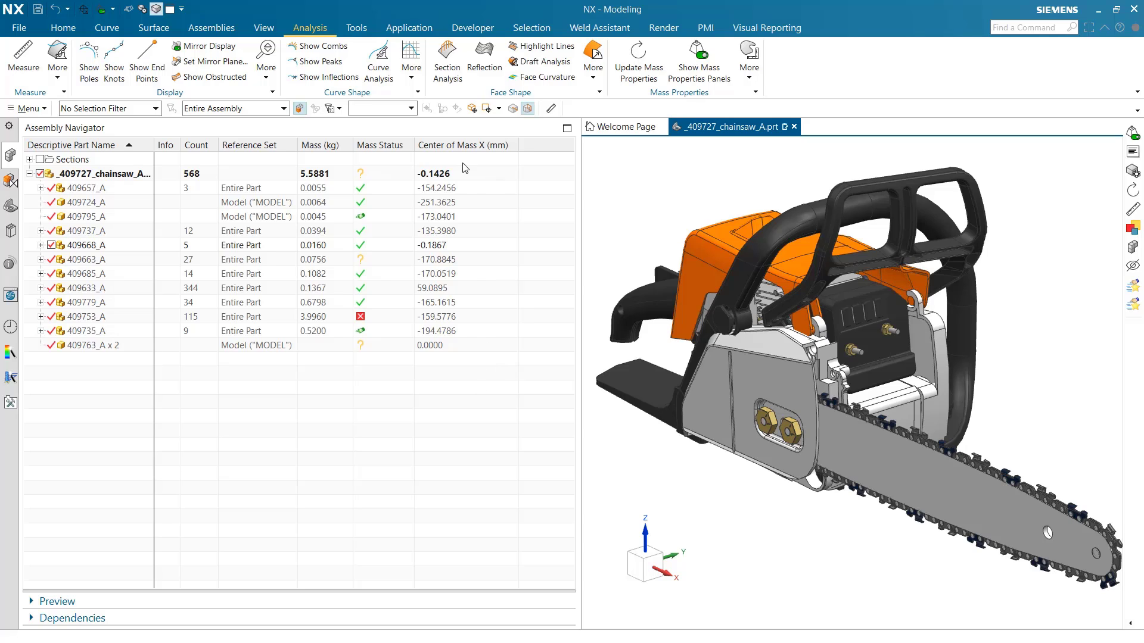
Step: Remove the Center of Mass X (mm) column and narrow the Assembly Navigator back down
right_click(463, 147)
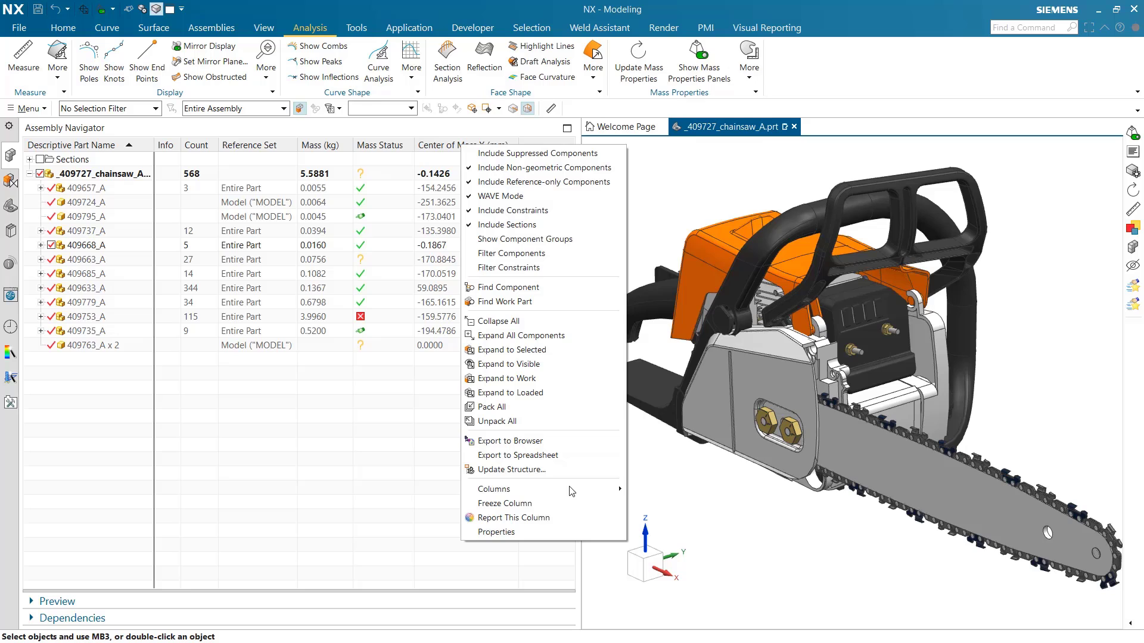
mouse_move(595, 489)
click(715, 586)
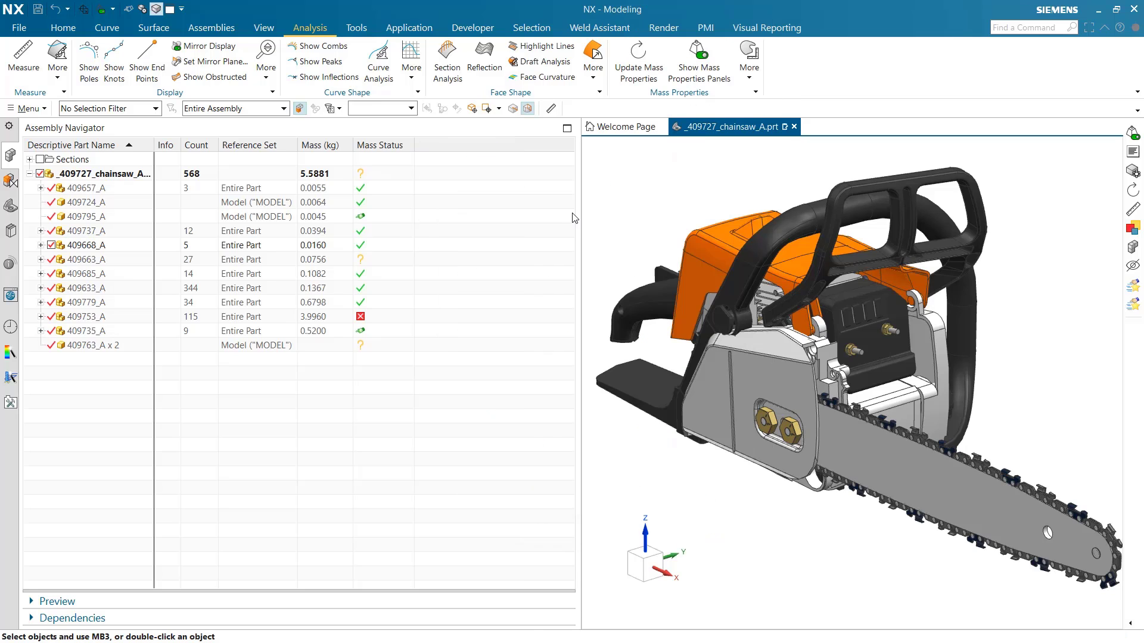
drag(579, 213, 428, 216)
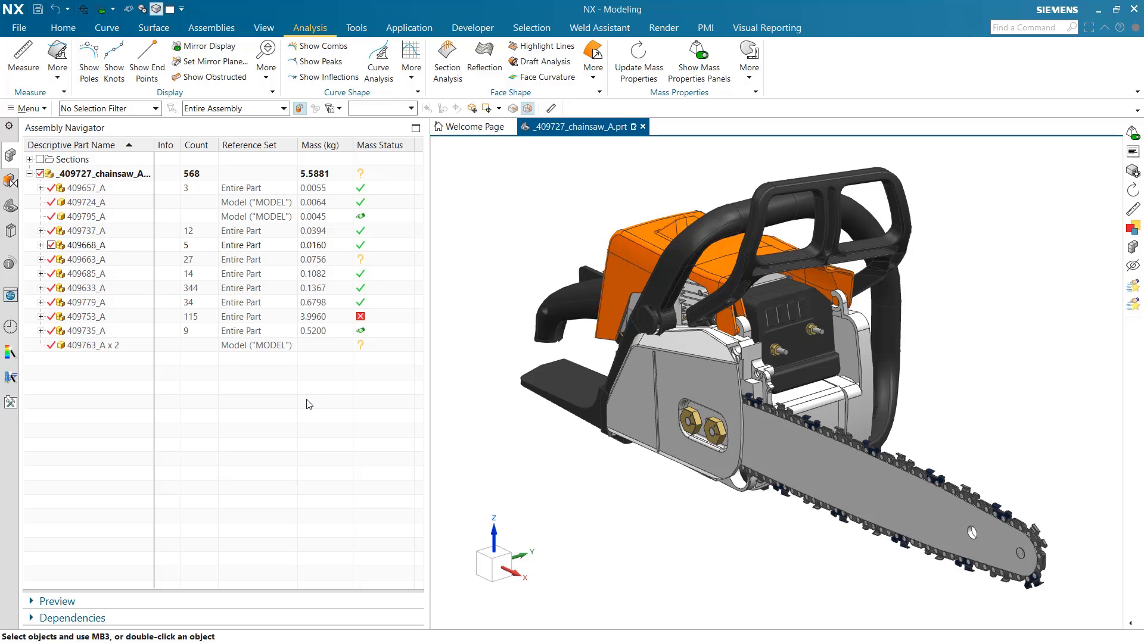
Step: Show the mass properties panels, then review and accept the general settings in Mass Properties Options
click(698, 60)
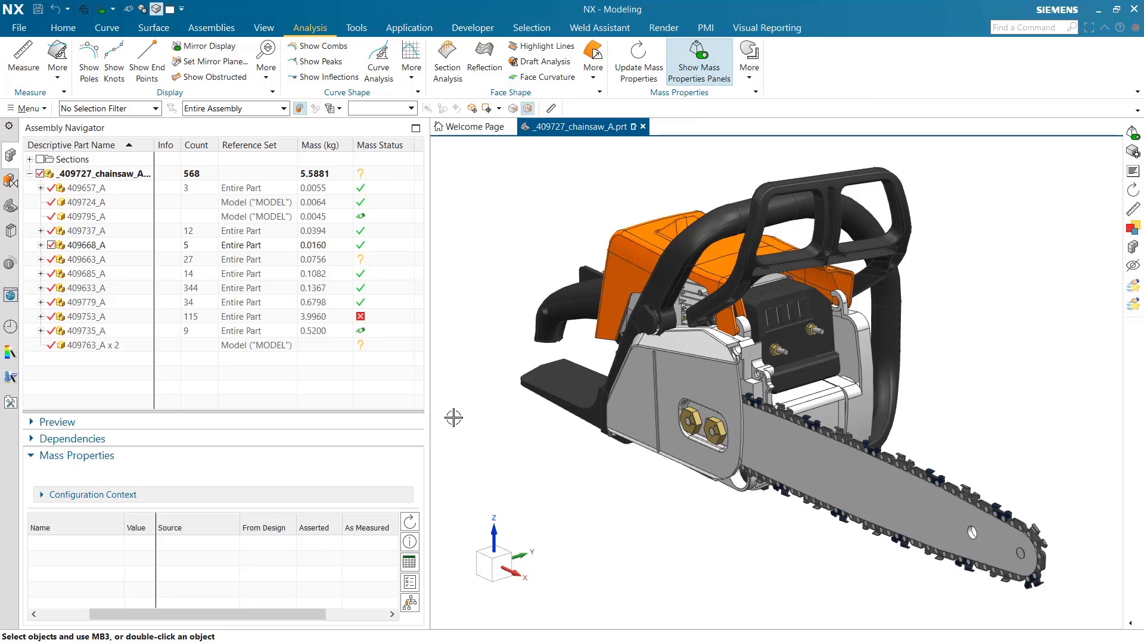
click(409, 584)
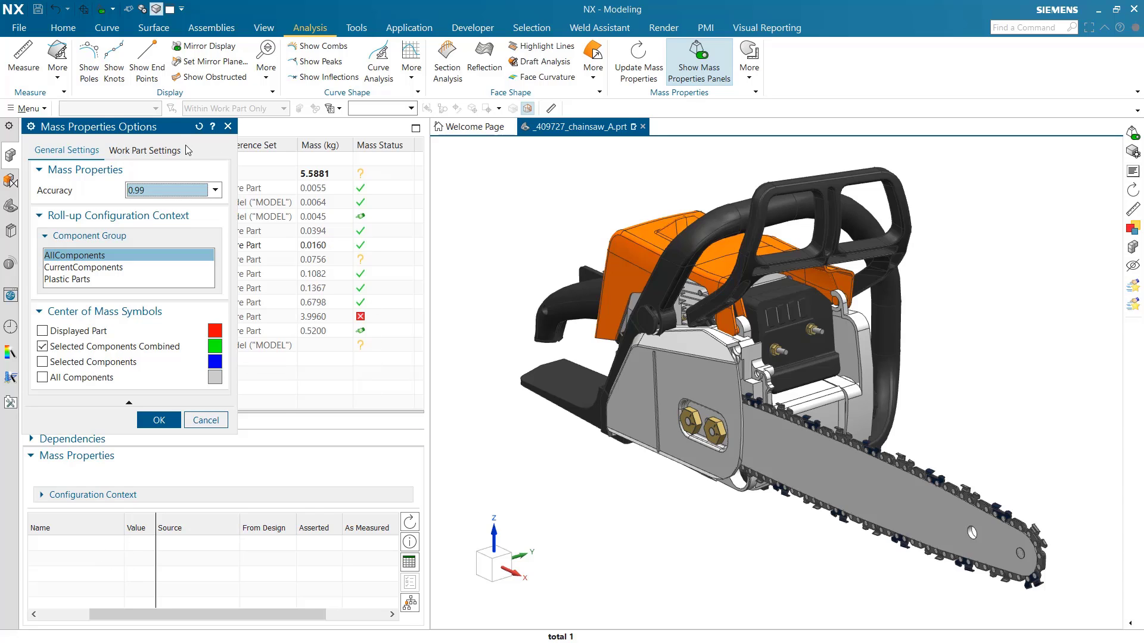
drag(180, 139, 230, 227)
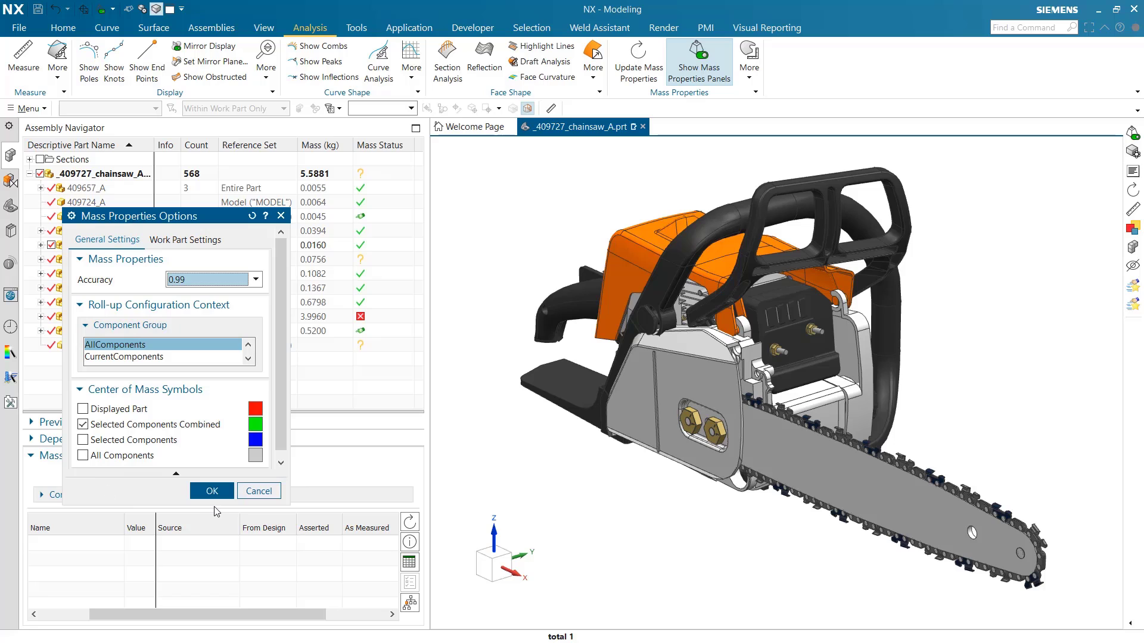
click(212, 490)
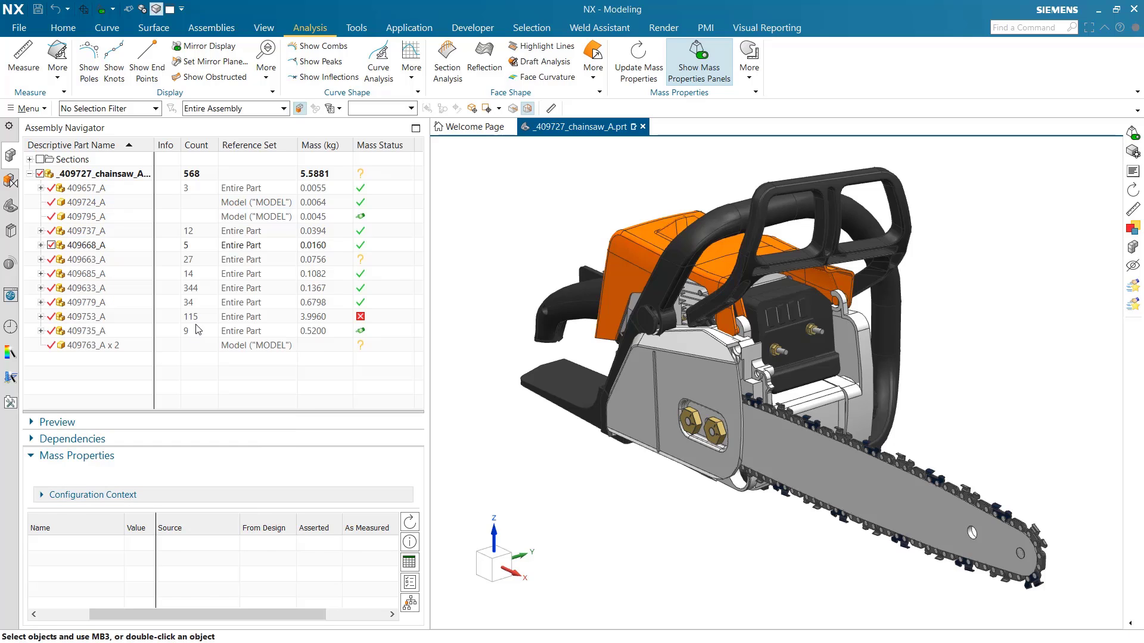
Step: Open the 409779_A subassembly in its own window and bring all of its parts into view
right_click(130, 303)
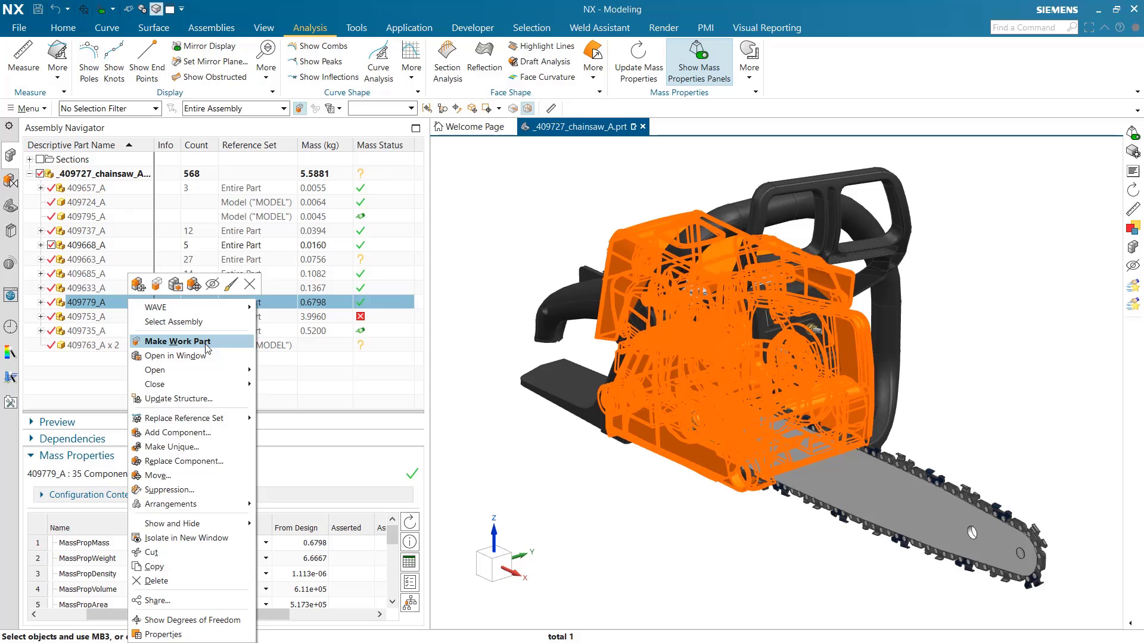
click(218, 358)
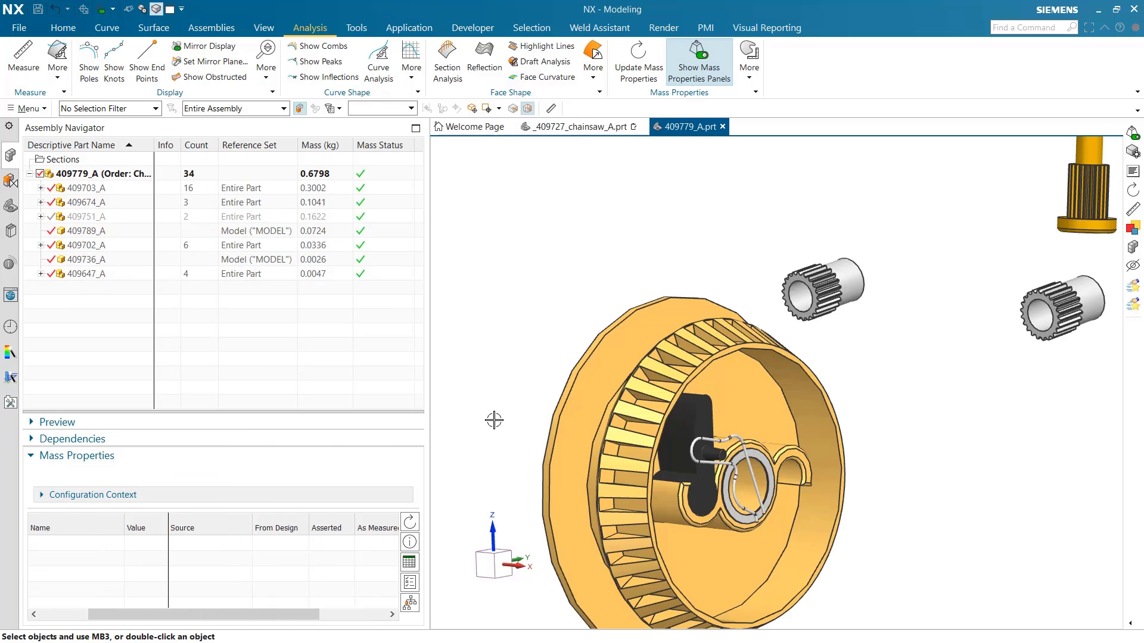
scroll(536, 378, down, 5)
middle_drag(559, 411, 566, 484)
scroll(572, 446, down, 3)
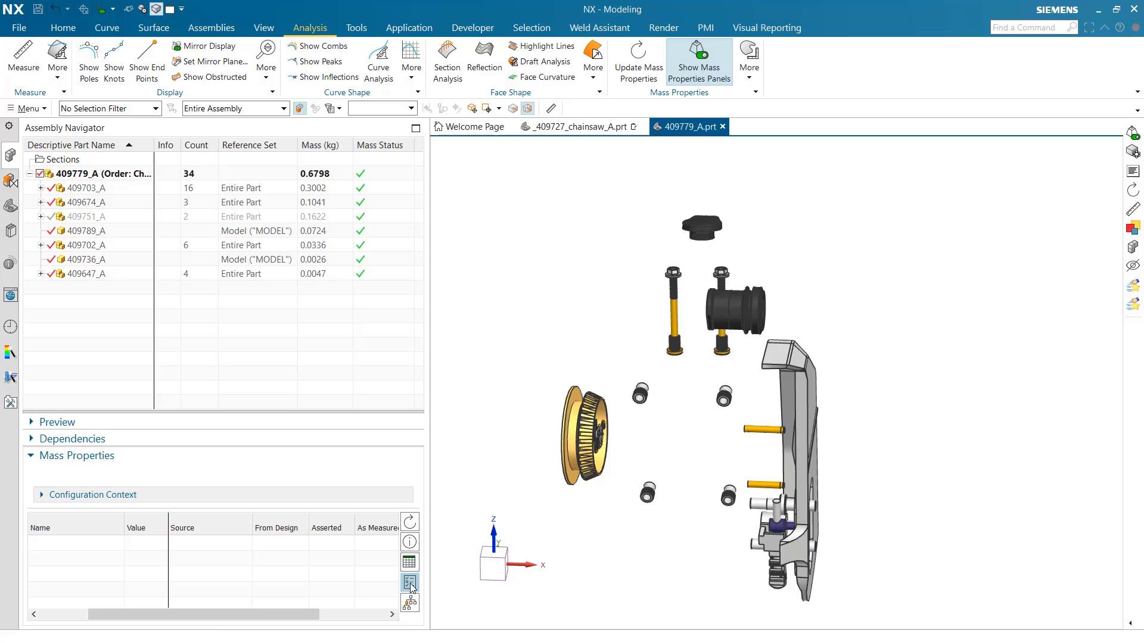
Step: Select the top-level 409779_A assembly and examine its center of mass symbol and the X, Y and Z values of MassPropCenterOfMass
click(133, 175)
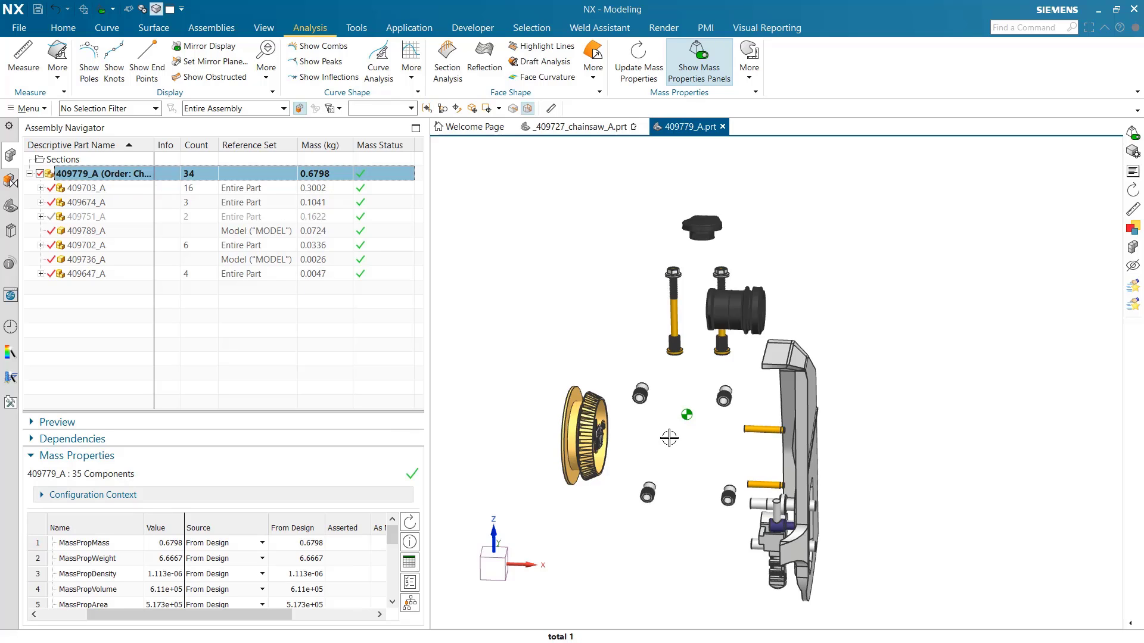
middle_drag(703, 506, 698, 567)
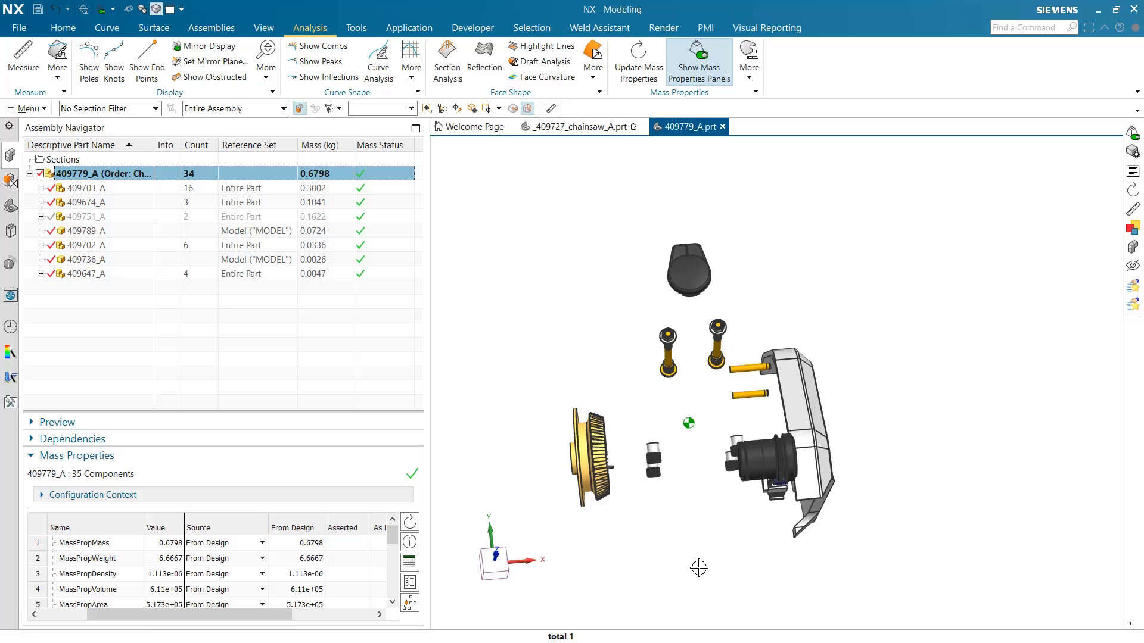
middle_drag(699, 514, 679, 446)
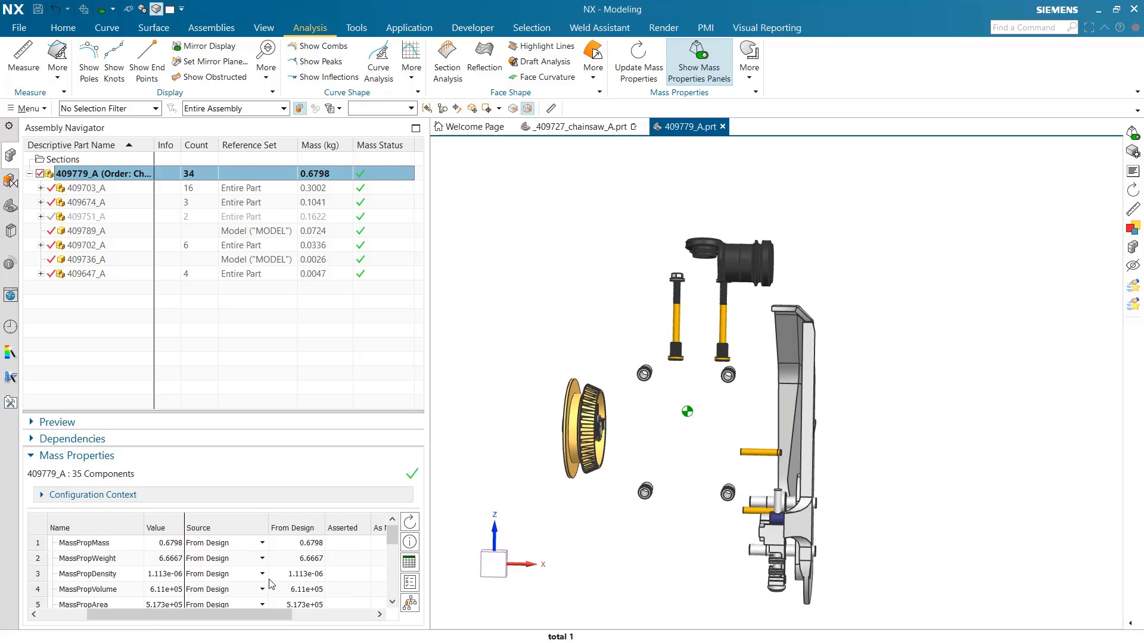
scroll(131, 574, down, 1)
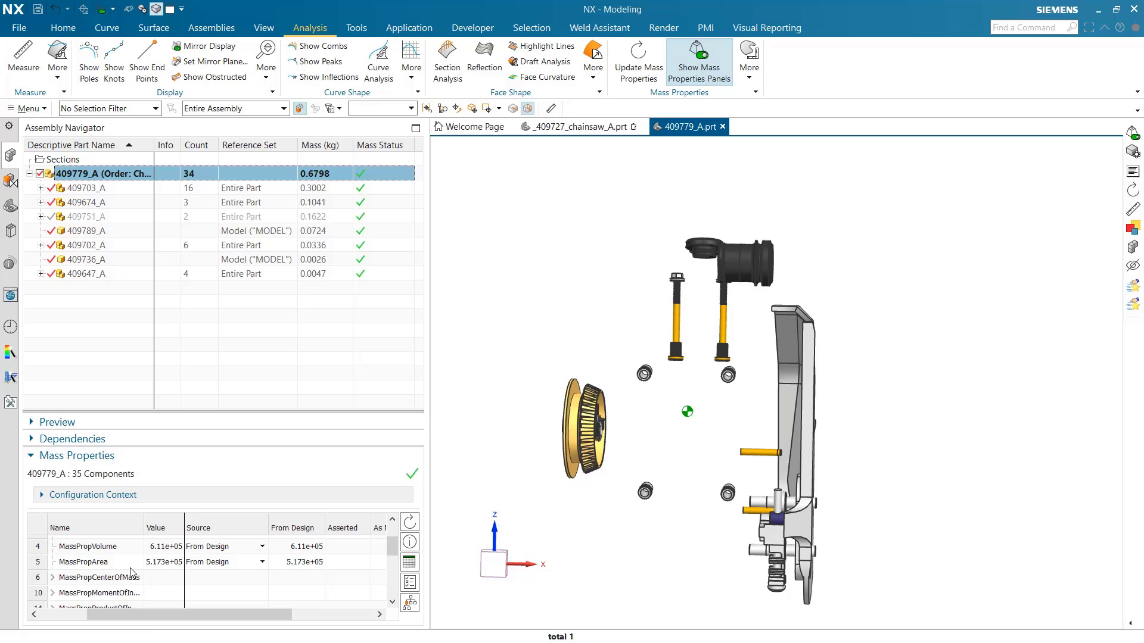
click(54, 577)
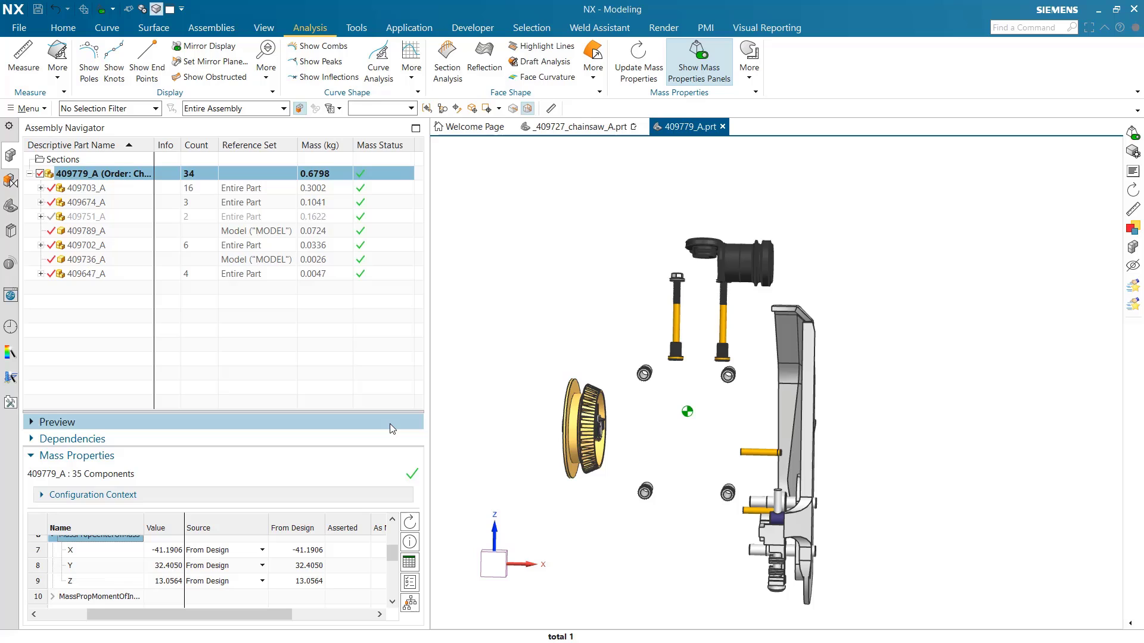
Step: Select the four 409746_A instances under 409703_A and vary the selection, ending with all but the upper-right one, to compare their combined center of mass
click(41, 188)
click(116, 317)
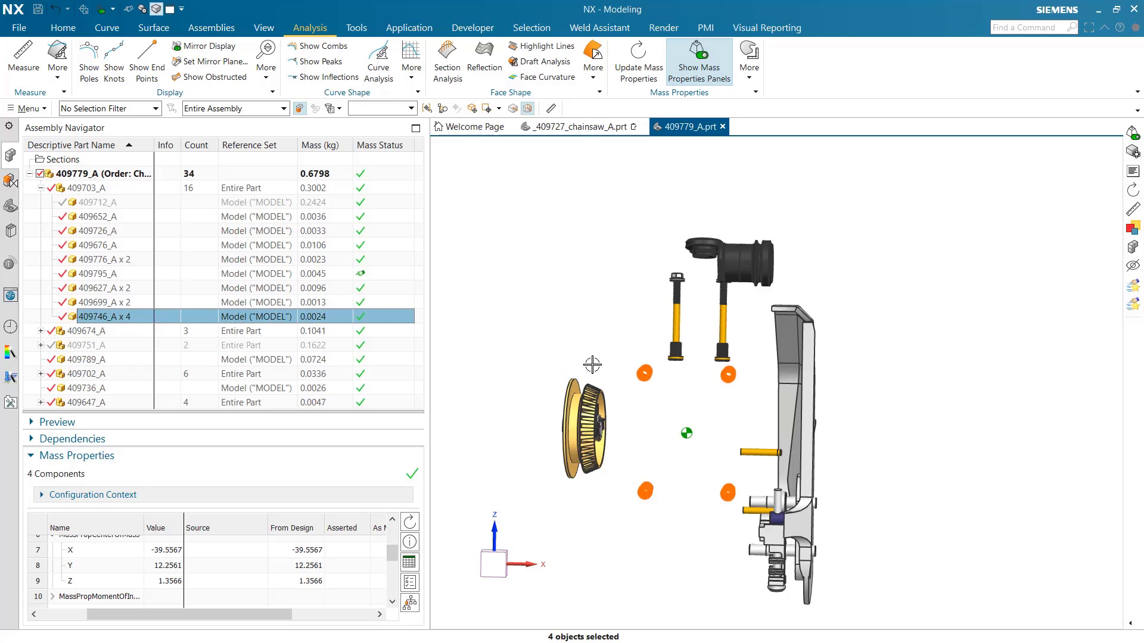
shift+click(644, 373)
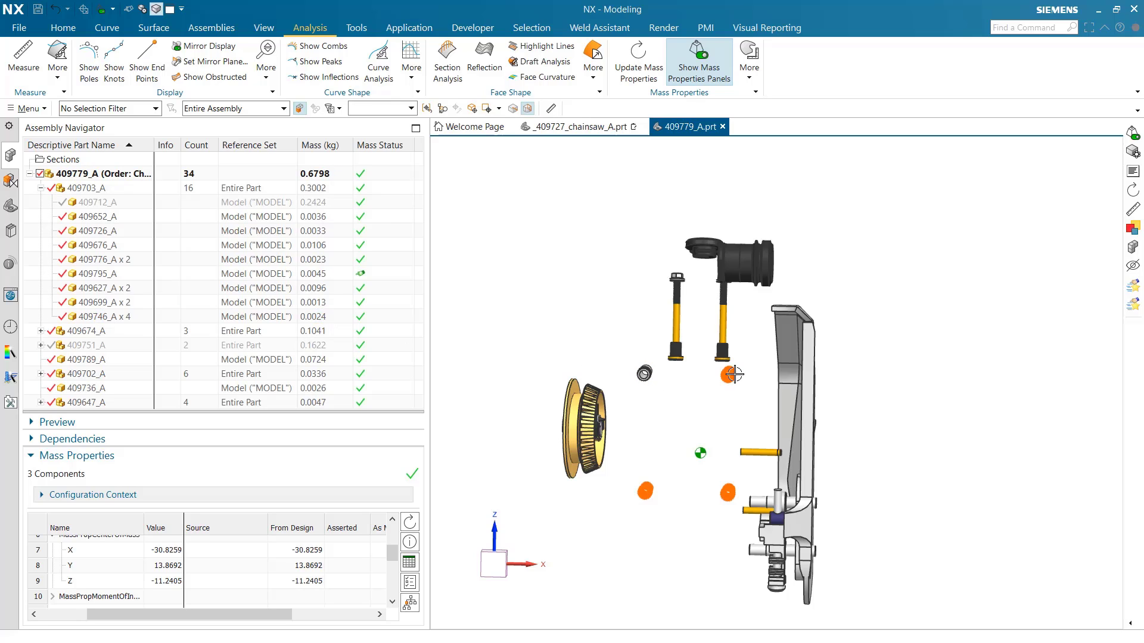
shift+click(729, 374)
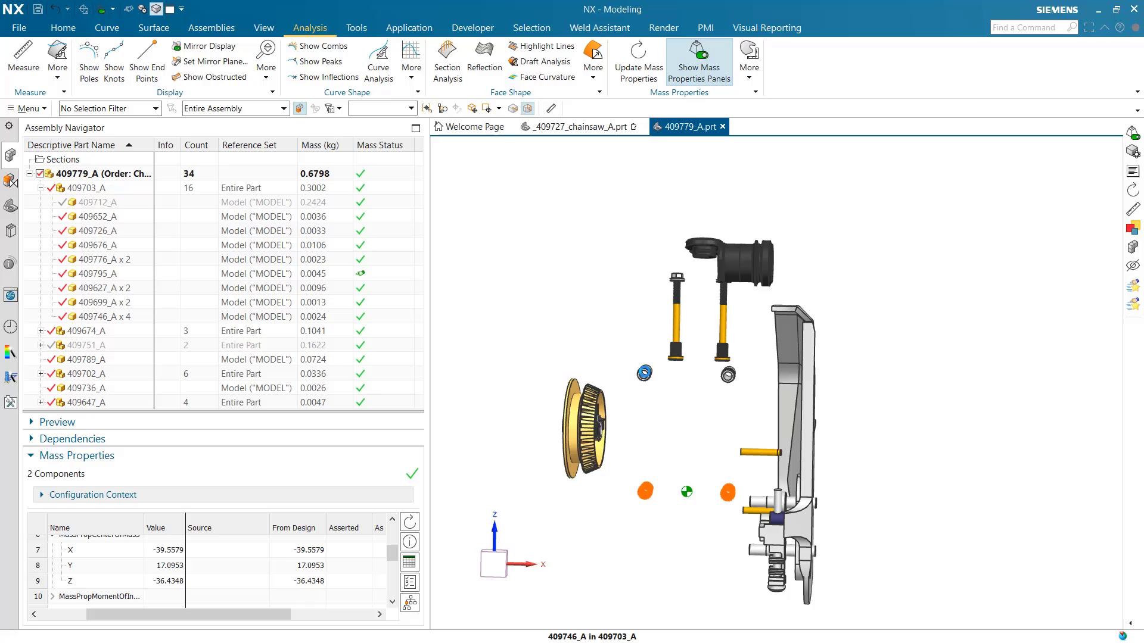
click(643, 373)
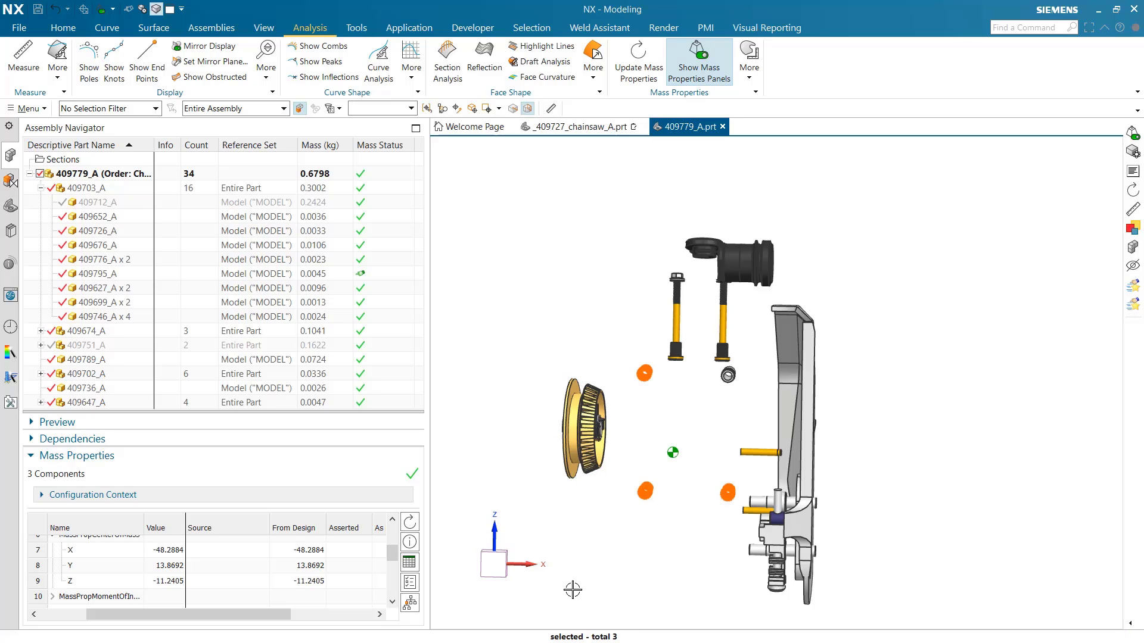
Step: Turn on the center of mass symbols for Selected Components and Displayed Part in Mass Properties Options
click(409, 584)
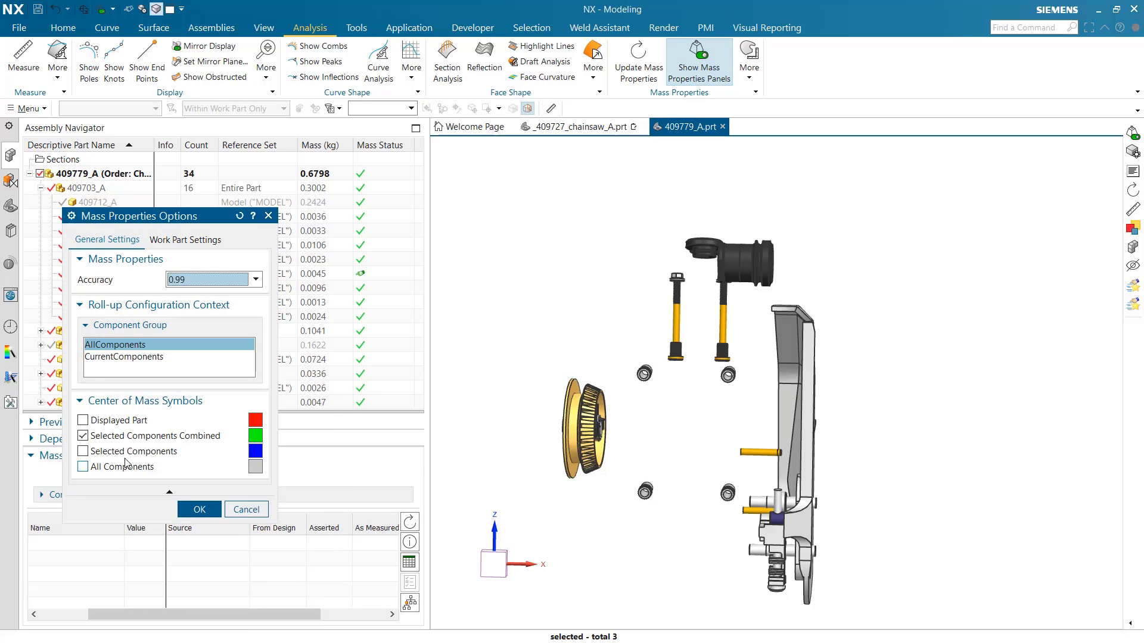
click(144, 455)
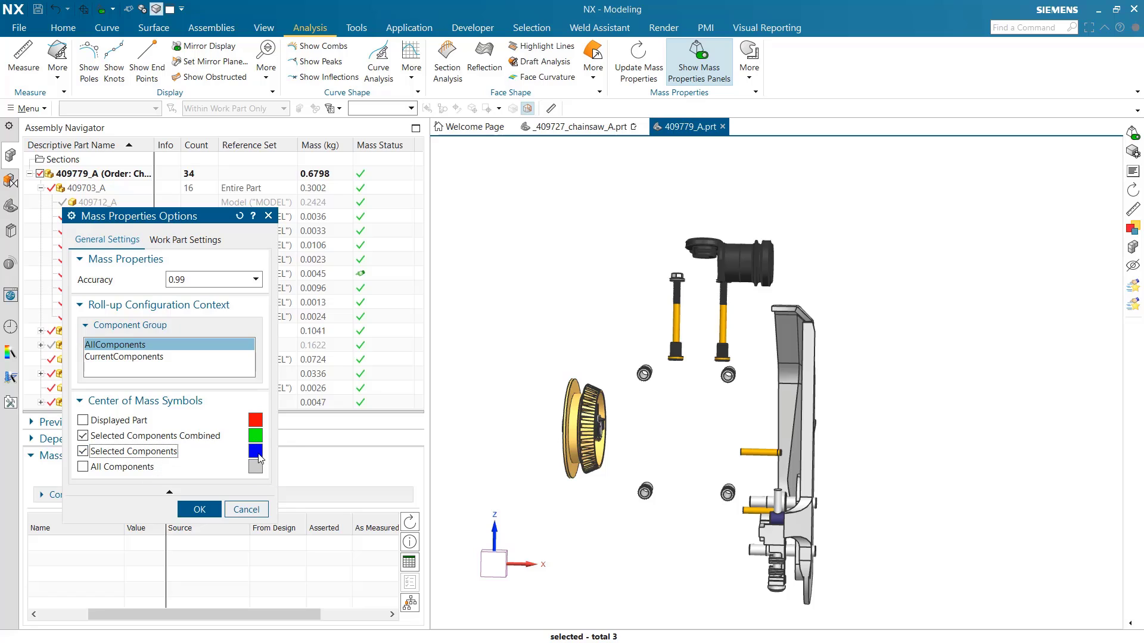
click(148, 423)
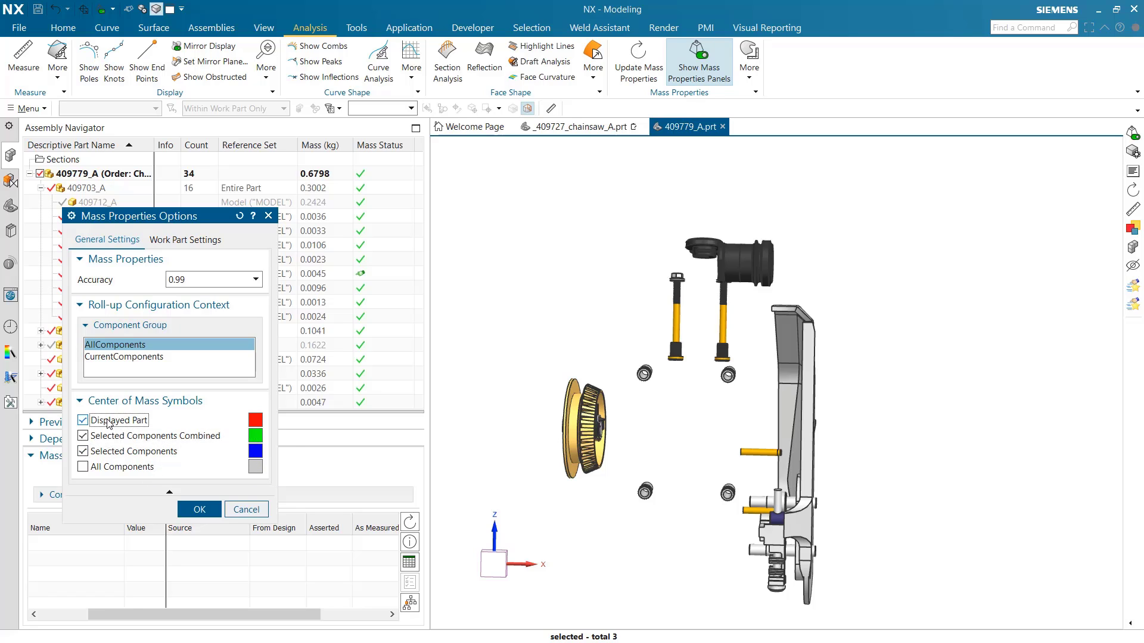
click(199, 510)
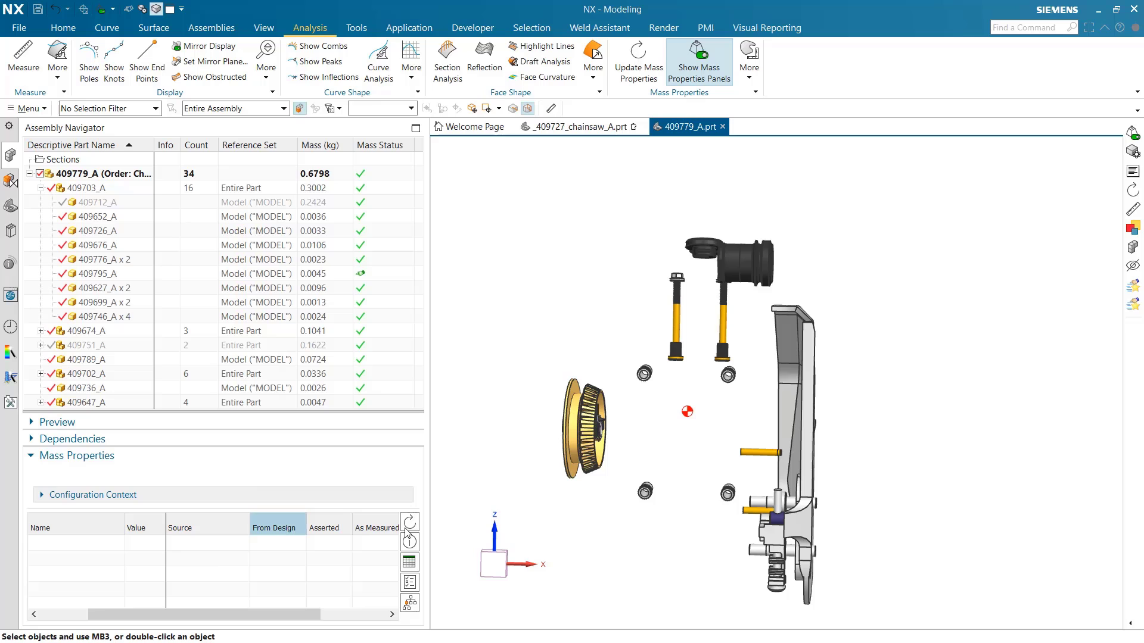
middle_drag(636, 552, 623, 596)
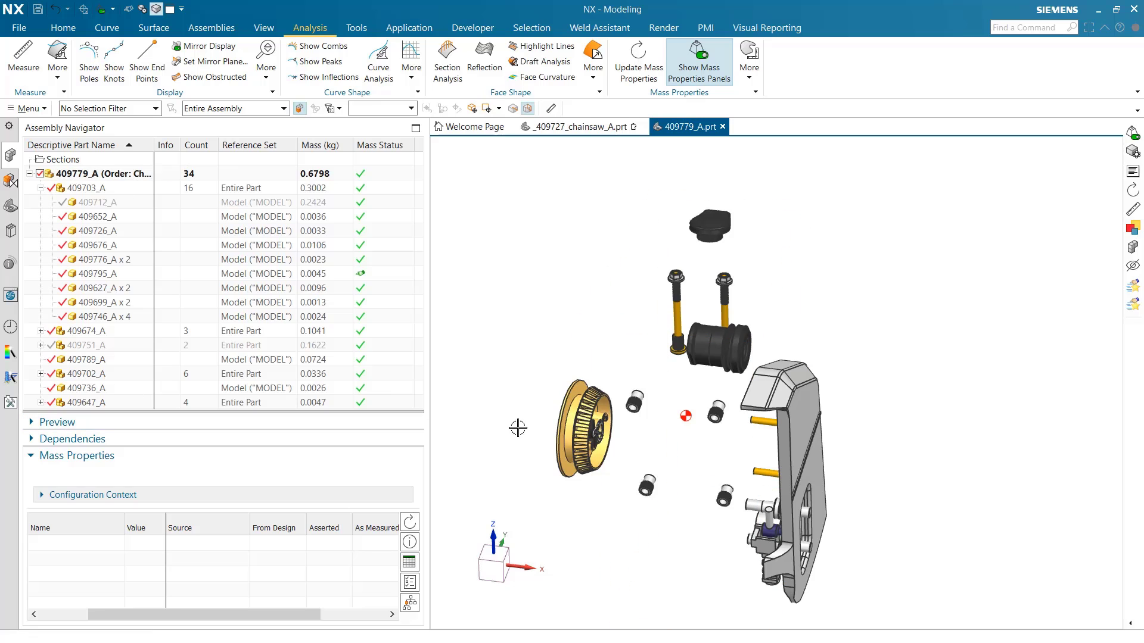
Step: Select the two lower 409746_A instances and compare their individual and combined center of mass symbols
drag(684, 463, 619, 524)
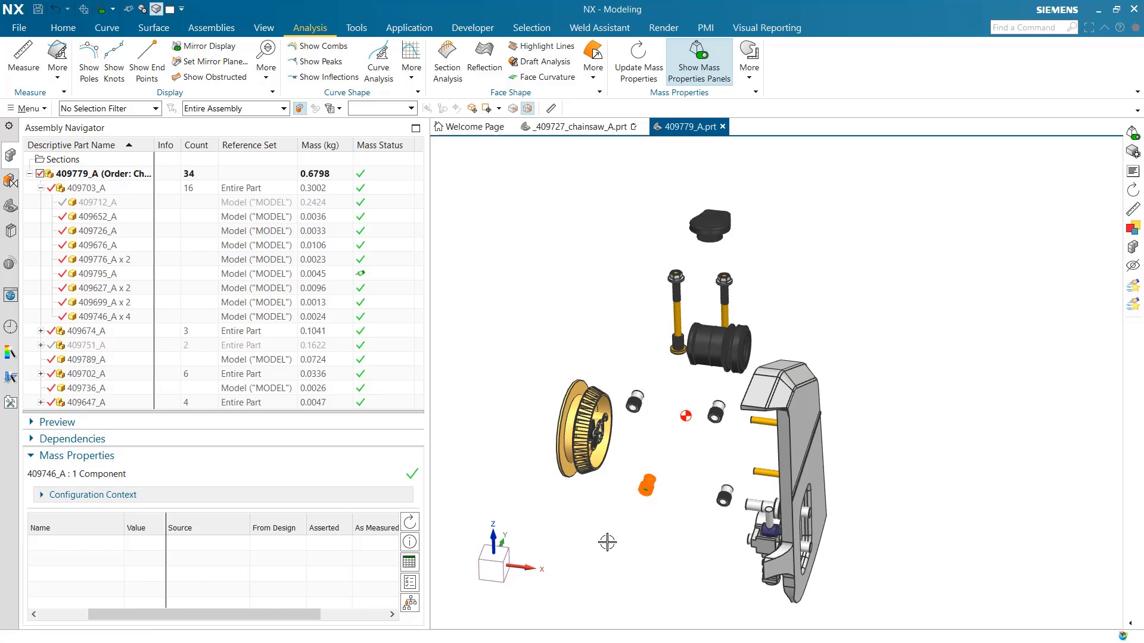
middle_drag(606, 543, 617, 528)
scroll(617, 527, up, 5)
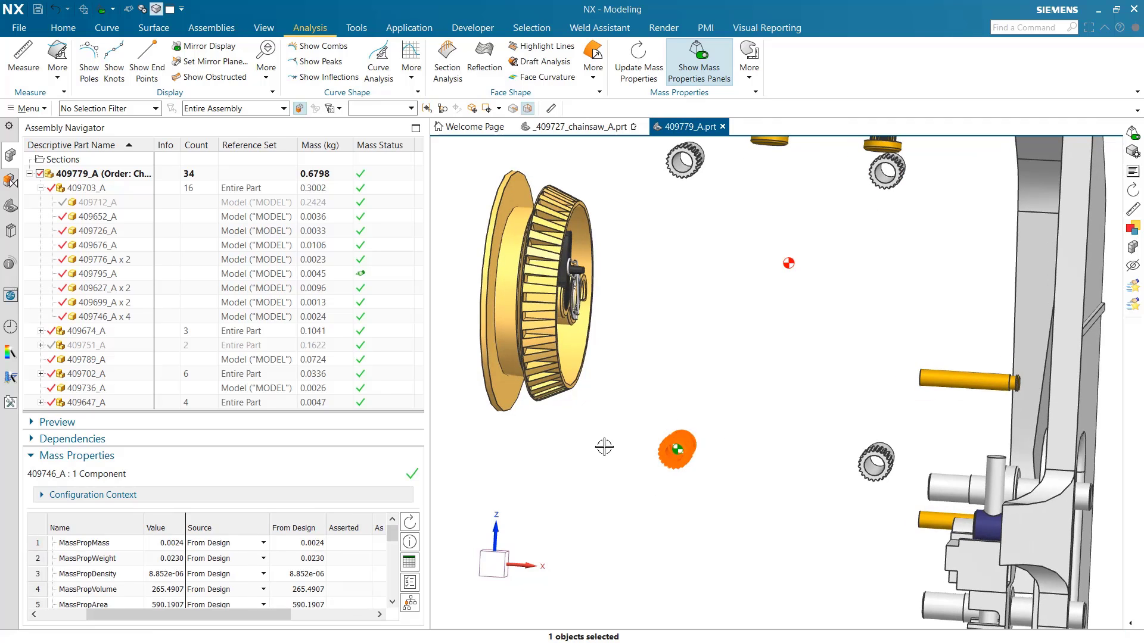
scroll(640, 491, down, 2)
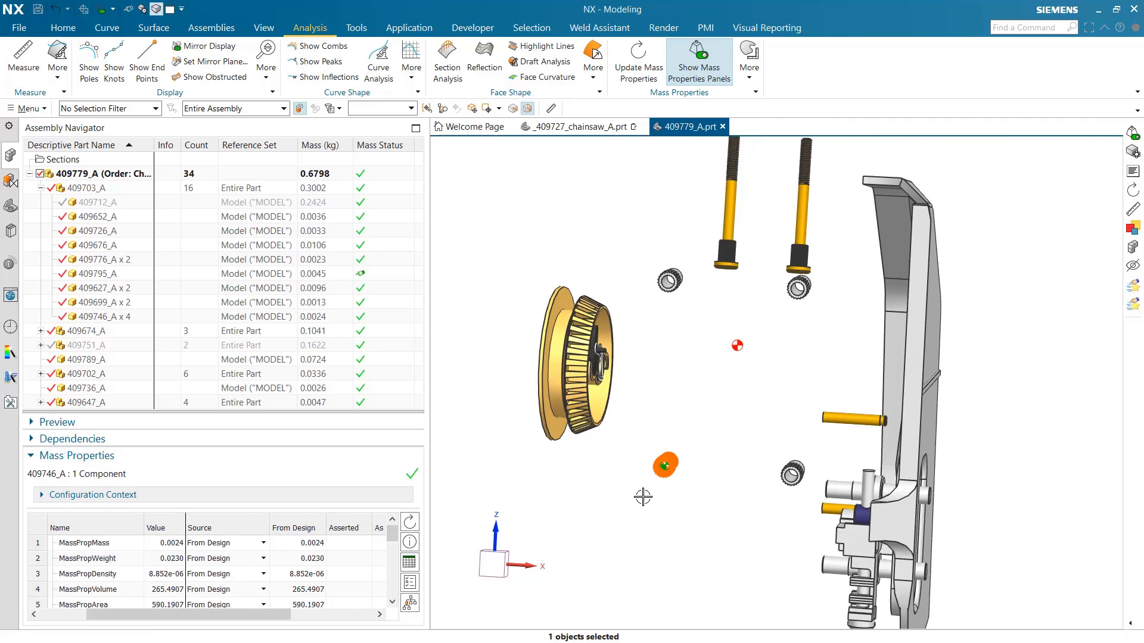
click(792, 473)
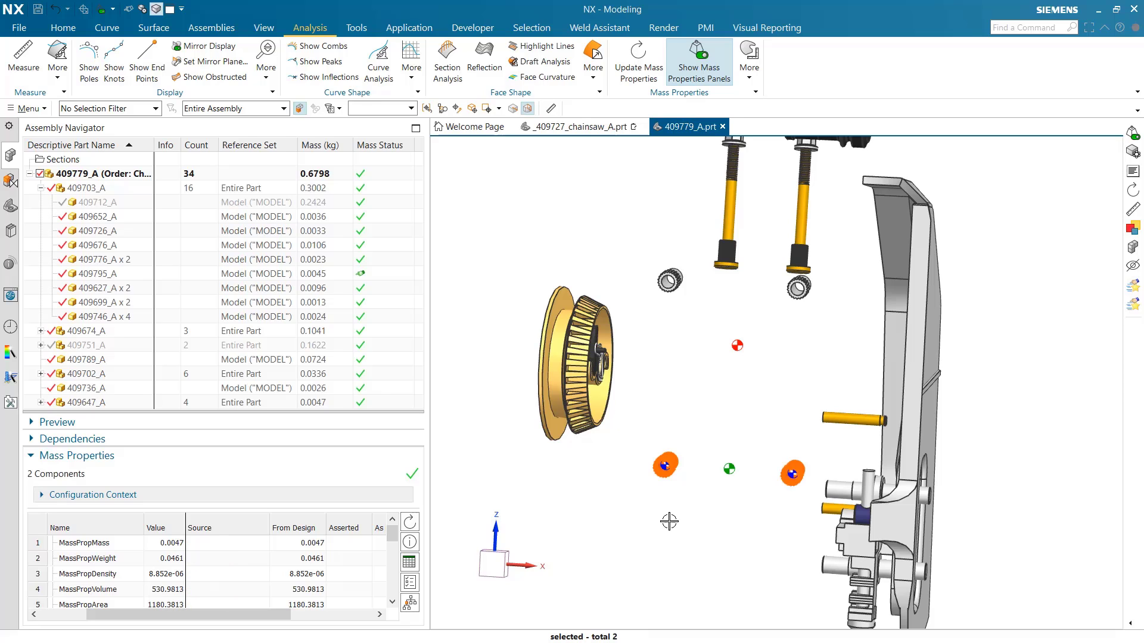
middle_drag(694, 524, 685, 523)
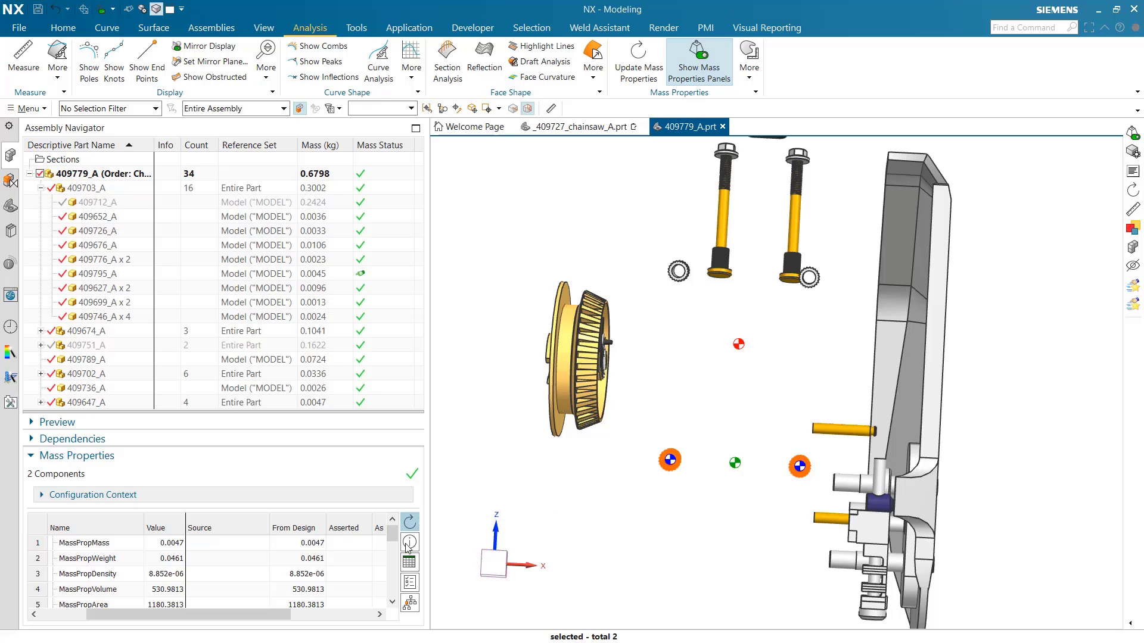
Step: Turn on the center of mass symbols for All Components in Mass Properties Options
click(409, 582)
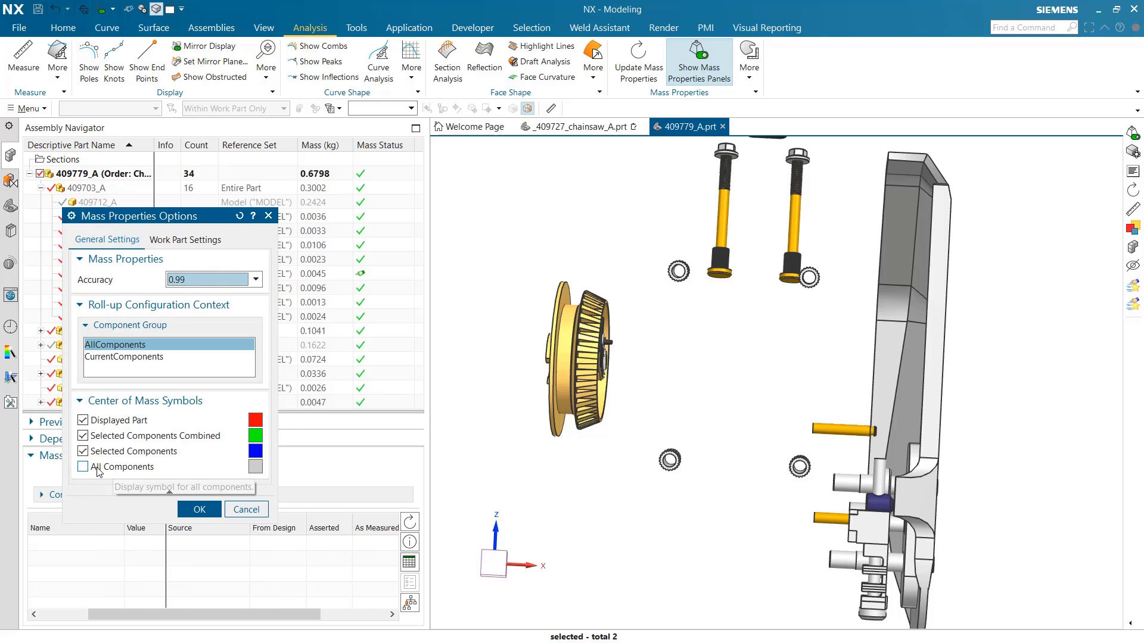
click(146, 467)
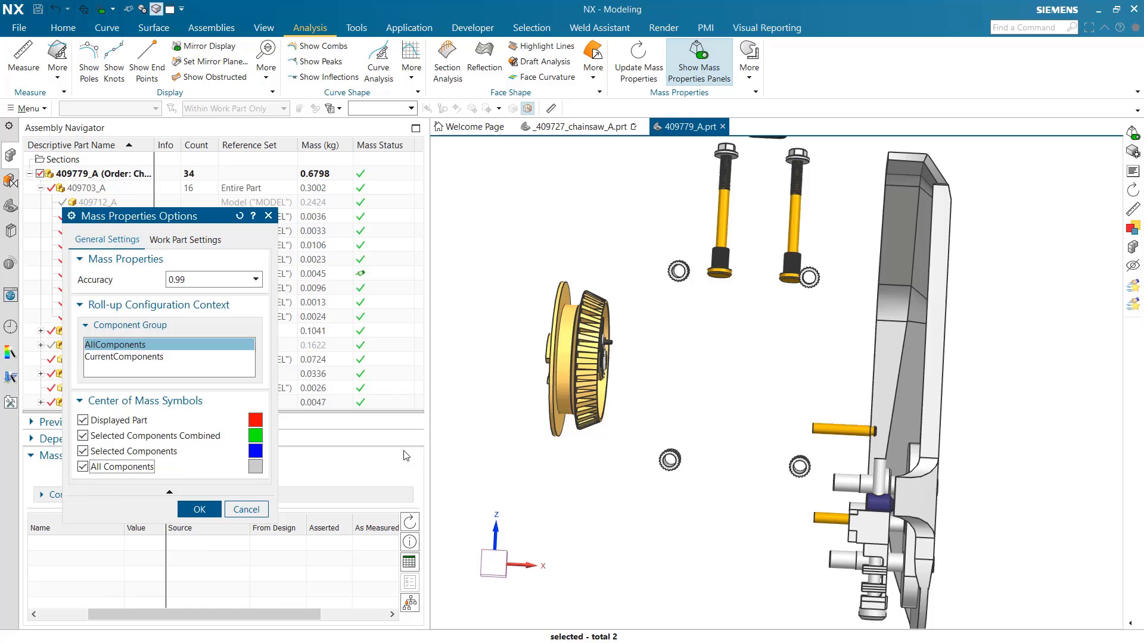
click(199, 509)
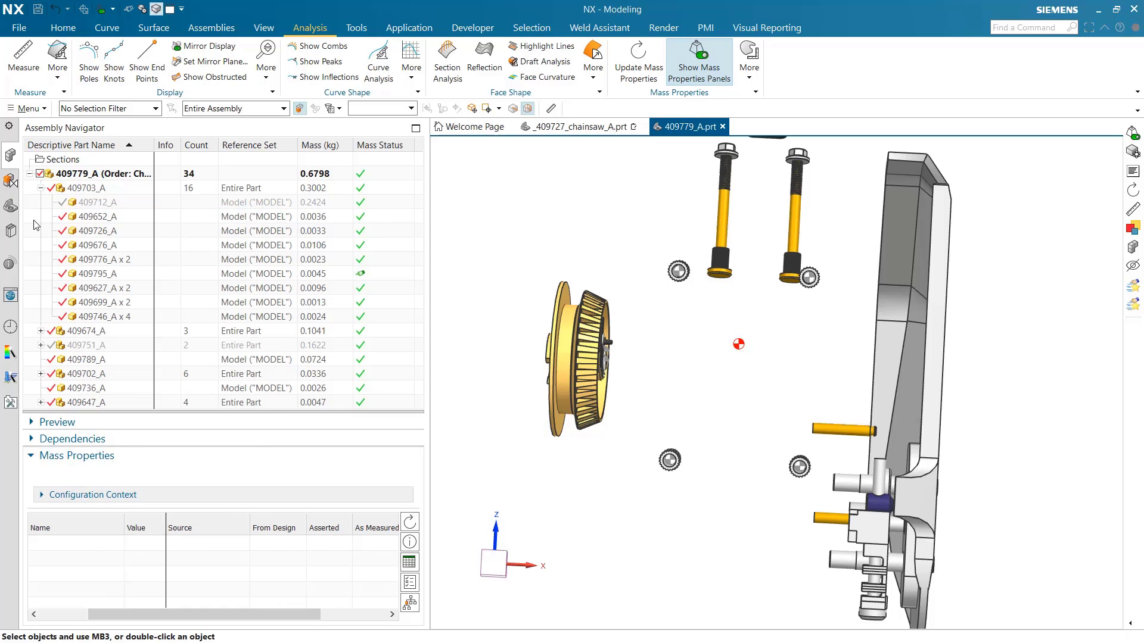
Step: Hide the whole 409779_A assembly to examine the center of mass symbols of all its components, then show its parts again
click(40, 174)
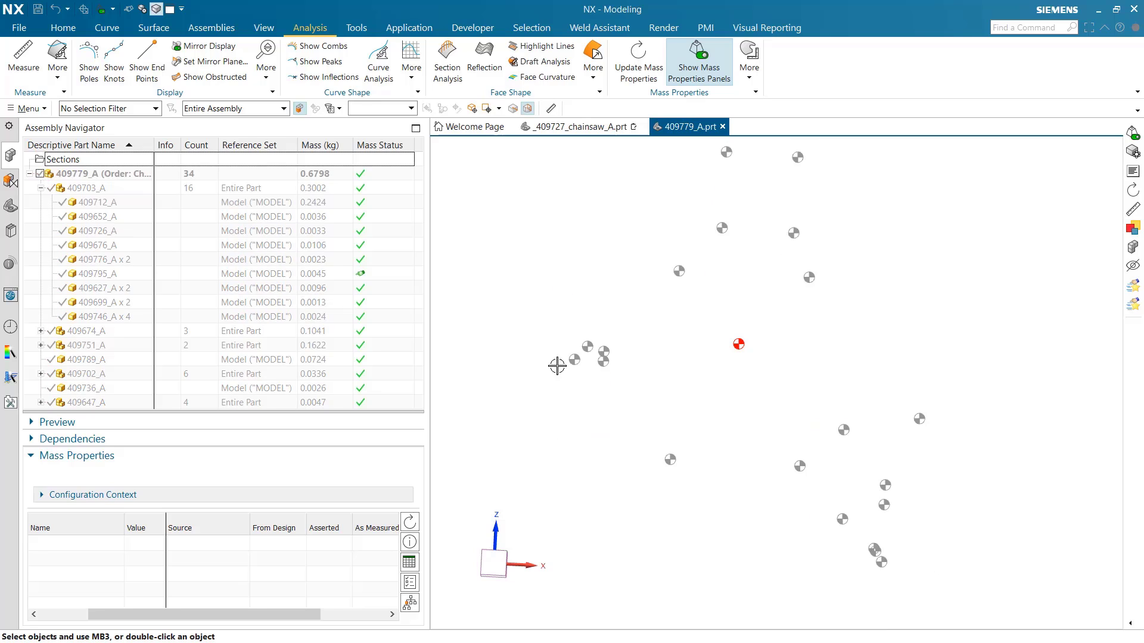
middle_drag(683, 405, 658, 413)
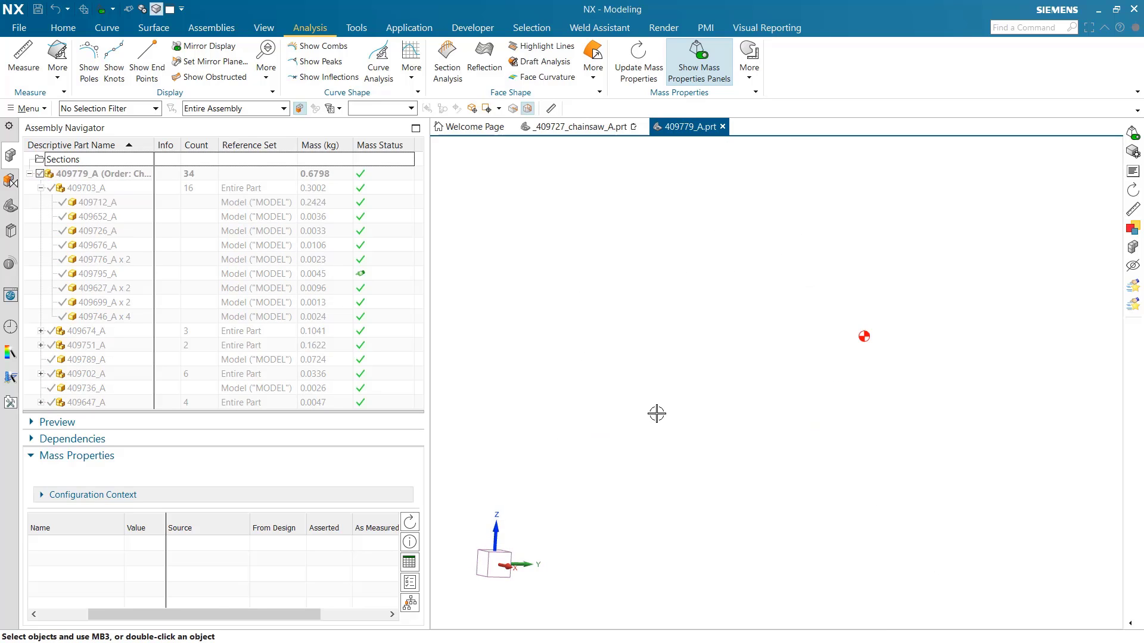
click(40, 173)
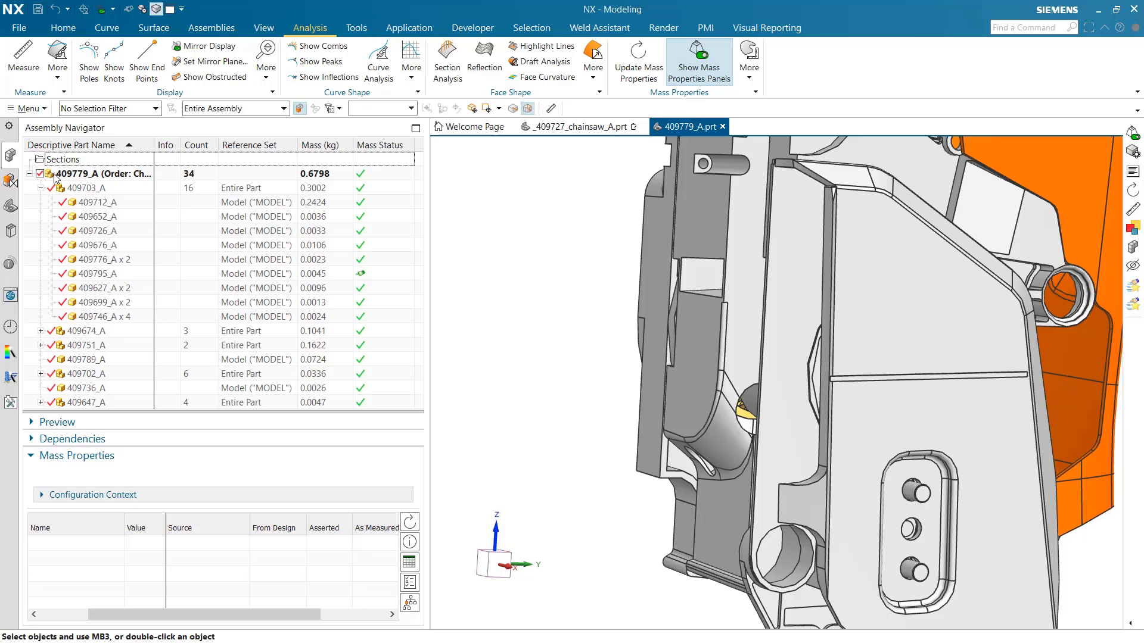
scroll(545, 381, down, 3)
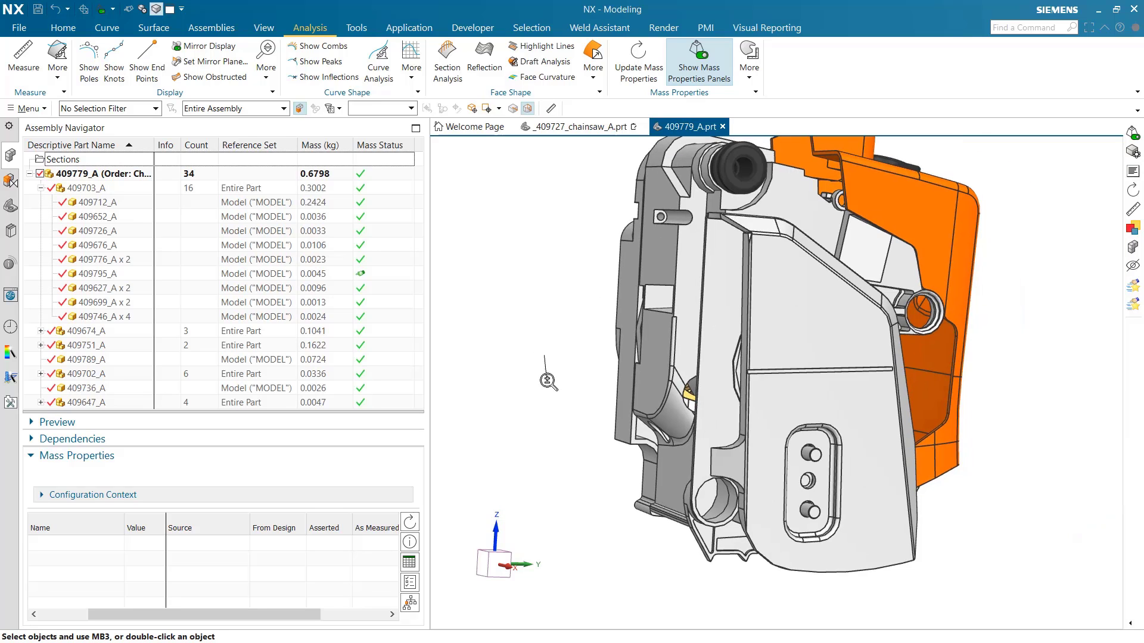
click(40, 173)
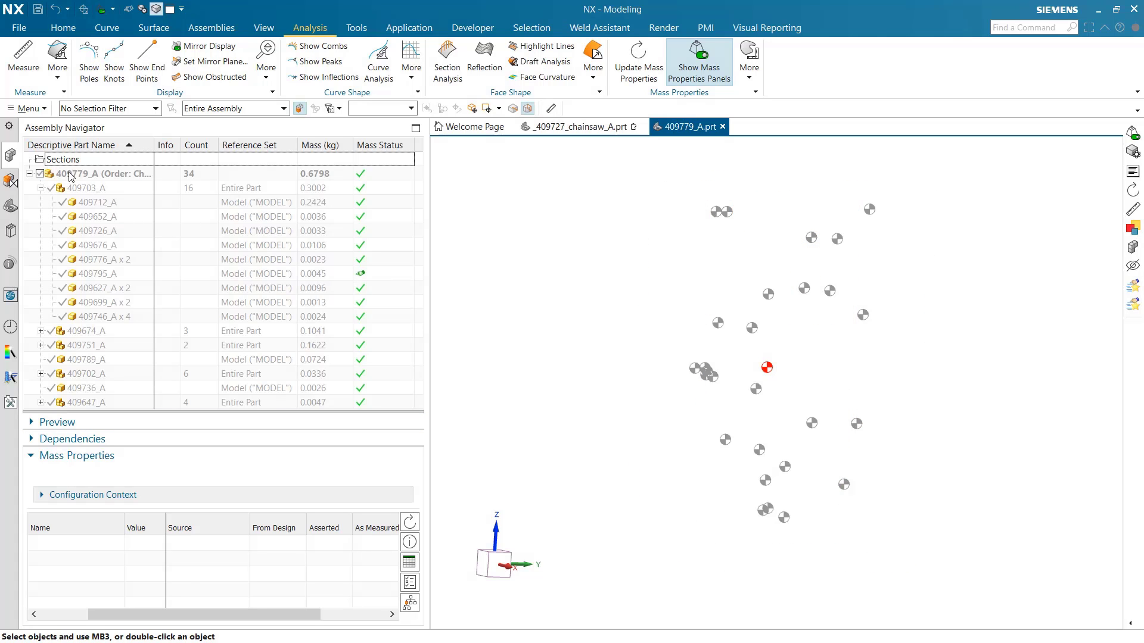
click(40, 173)
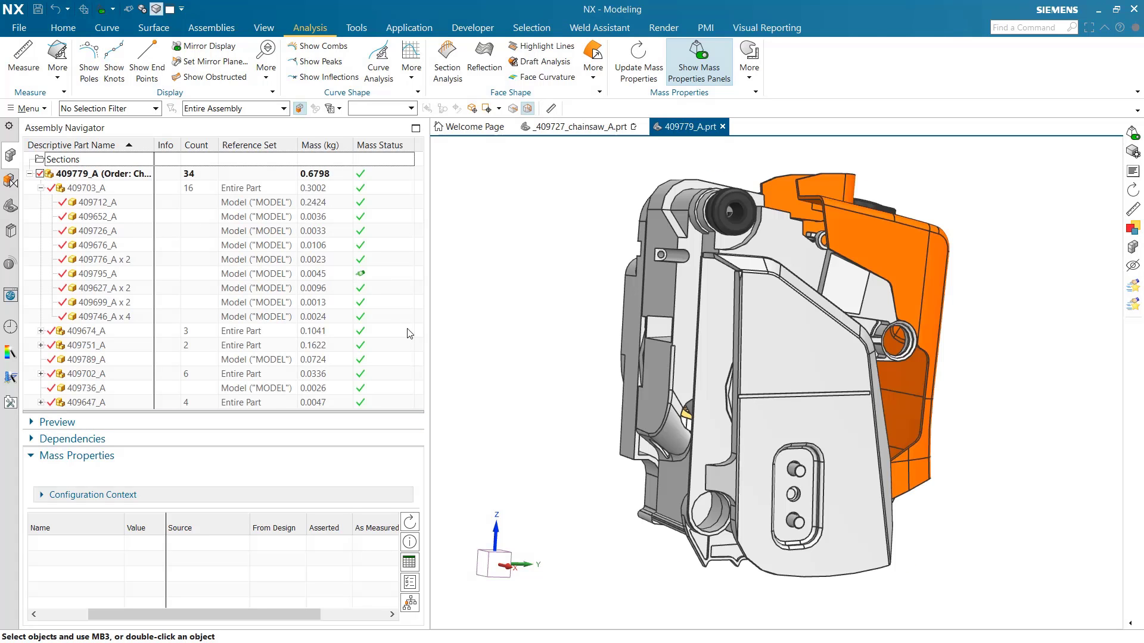
middle_drag(463, 333, 542, 363)
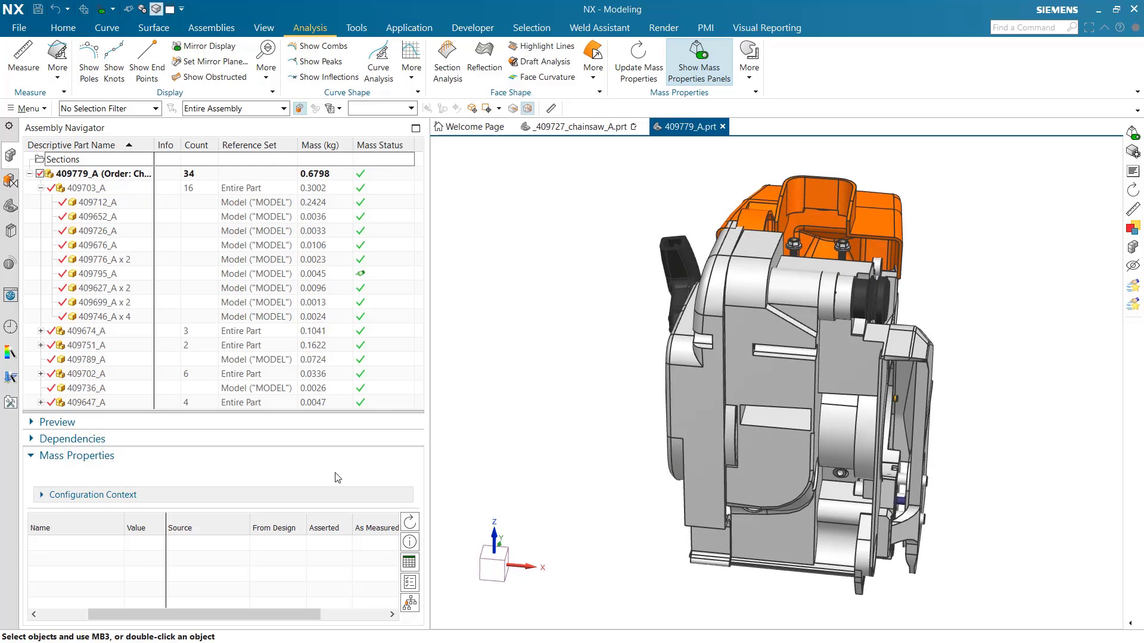
Step: Turn off the center of mass symbols for Displayed Part, Selected Components and All Components, keeping only Selected Components Combined
click(409, 582)
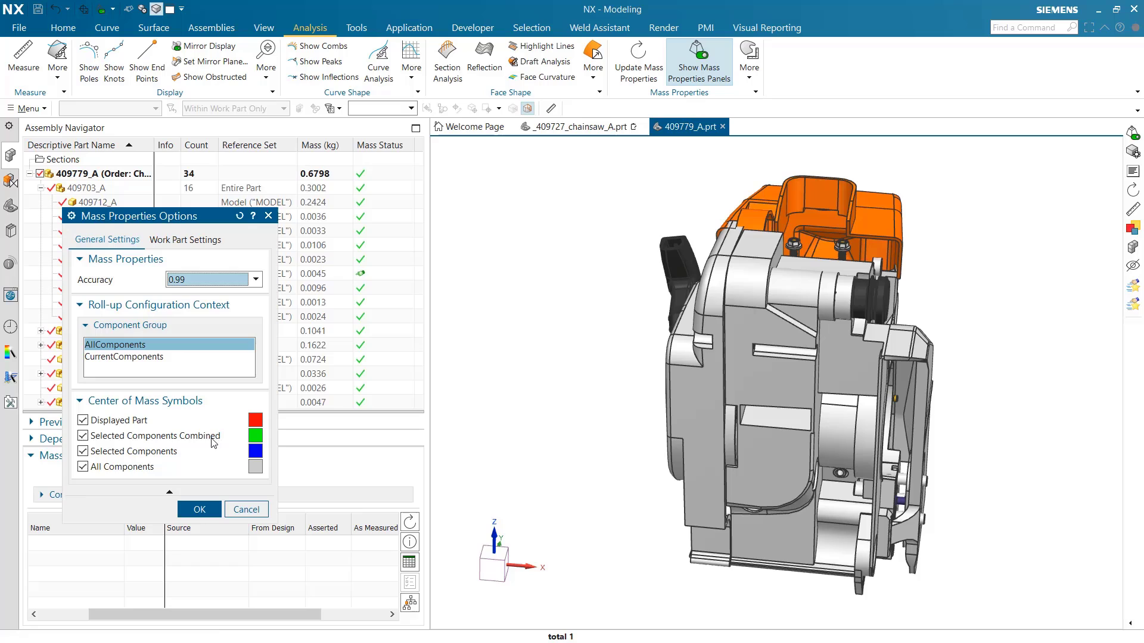
click(83, 420)
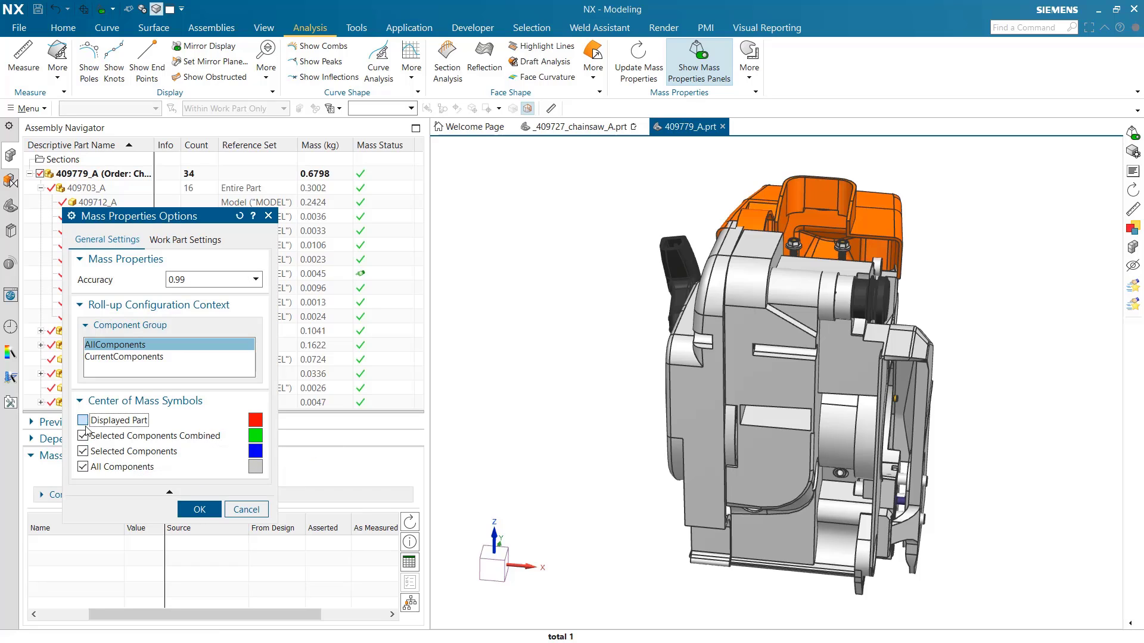
click(83, 451)
click(113, 467)
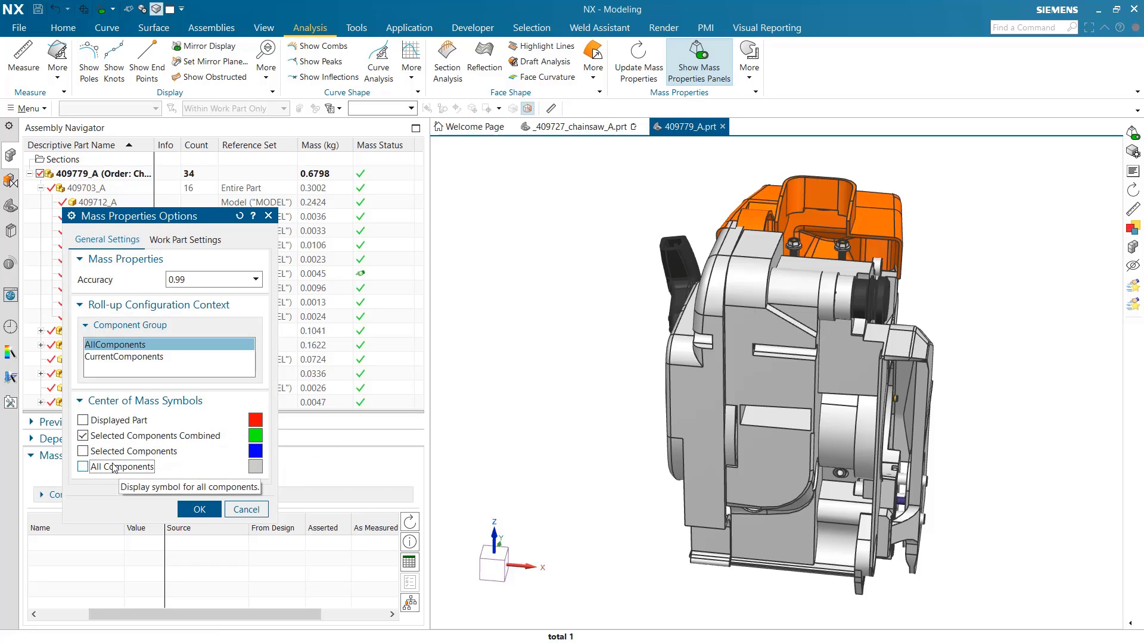
double_click(139, 438)
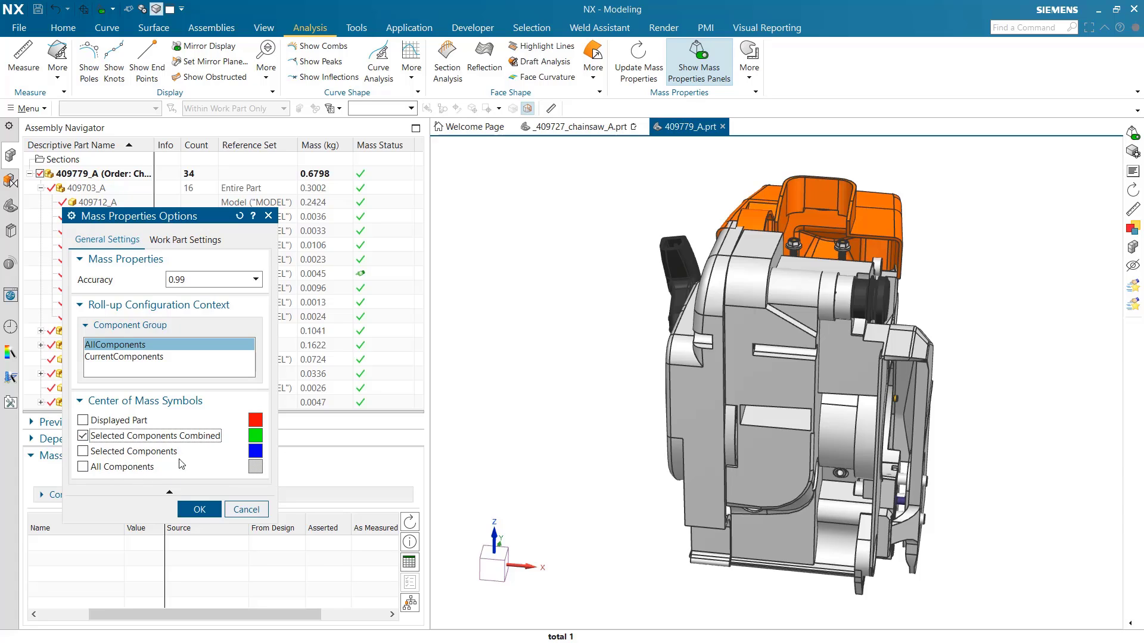
click(208, 510)
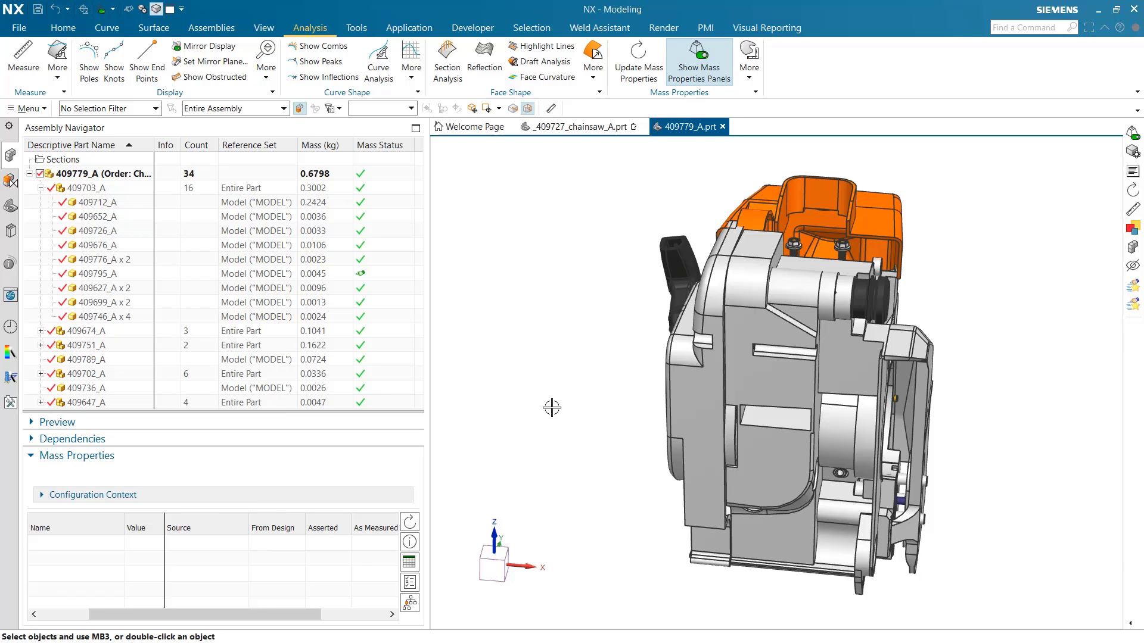
Step: Return to the _409727_chainsaw_A assembly and review the reference set override in the work part settings of Mass Properties Options
click(579, 127)
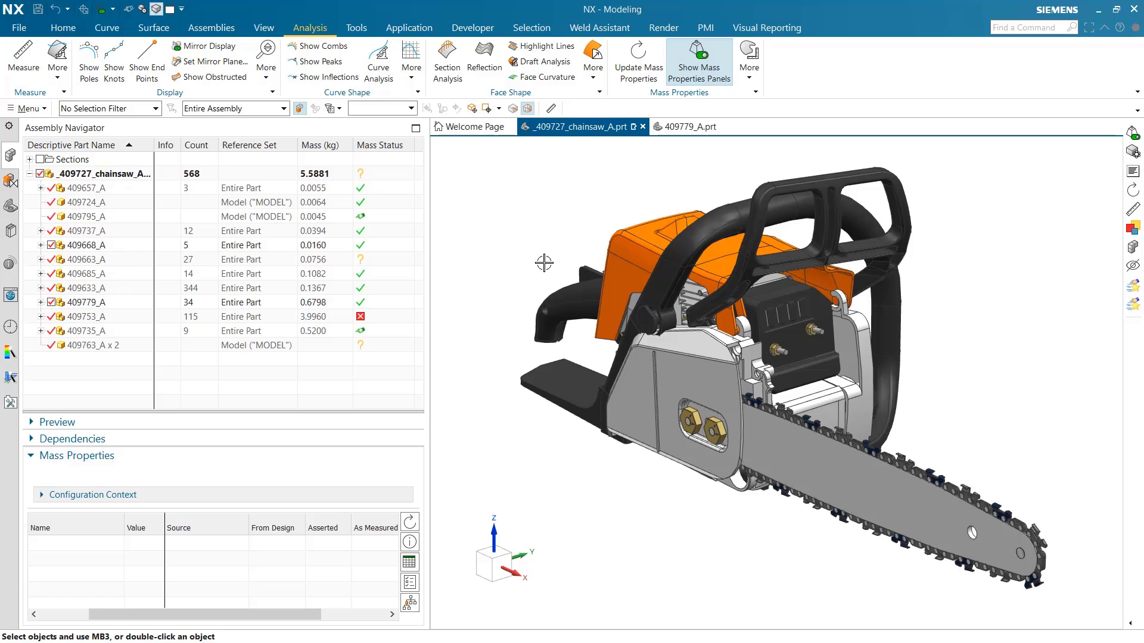
click(409, 582)
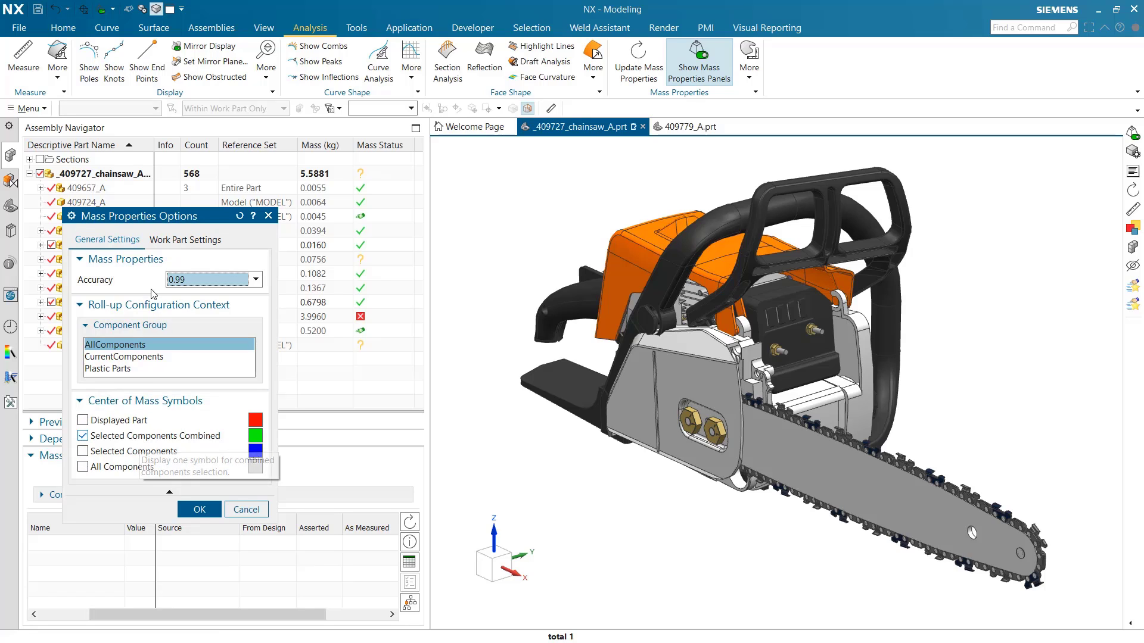
click(200, 246)
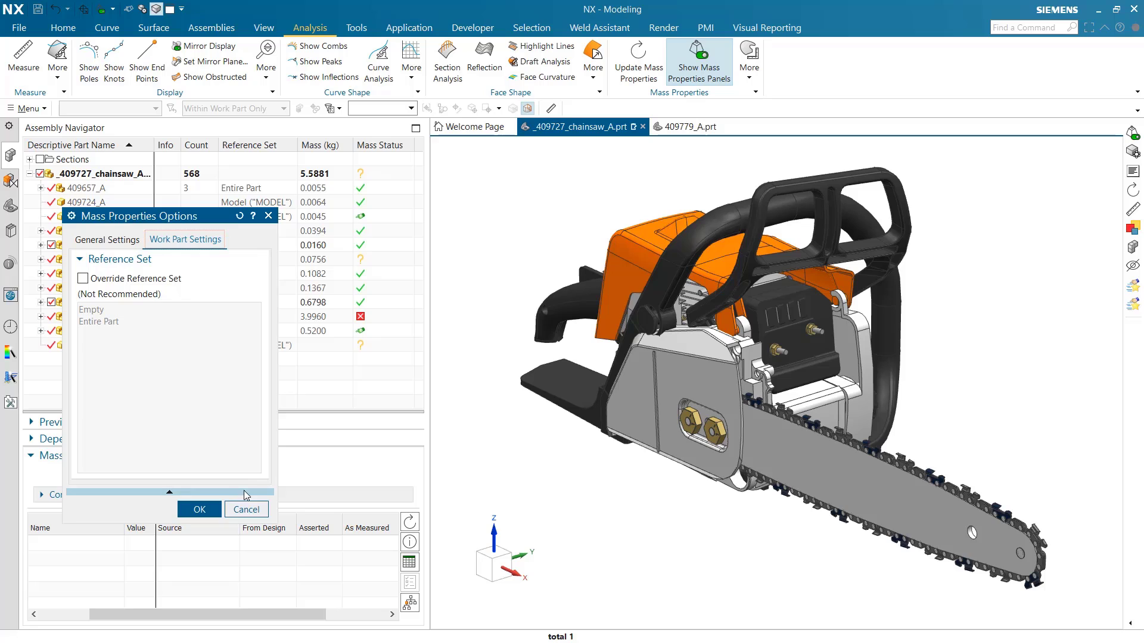
click(246, 509)
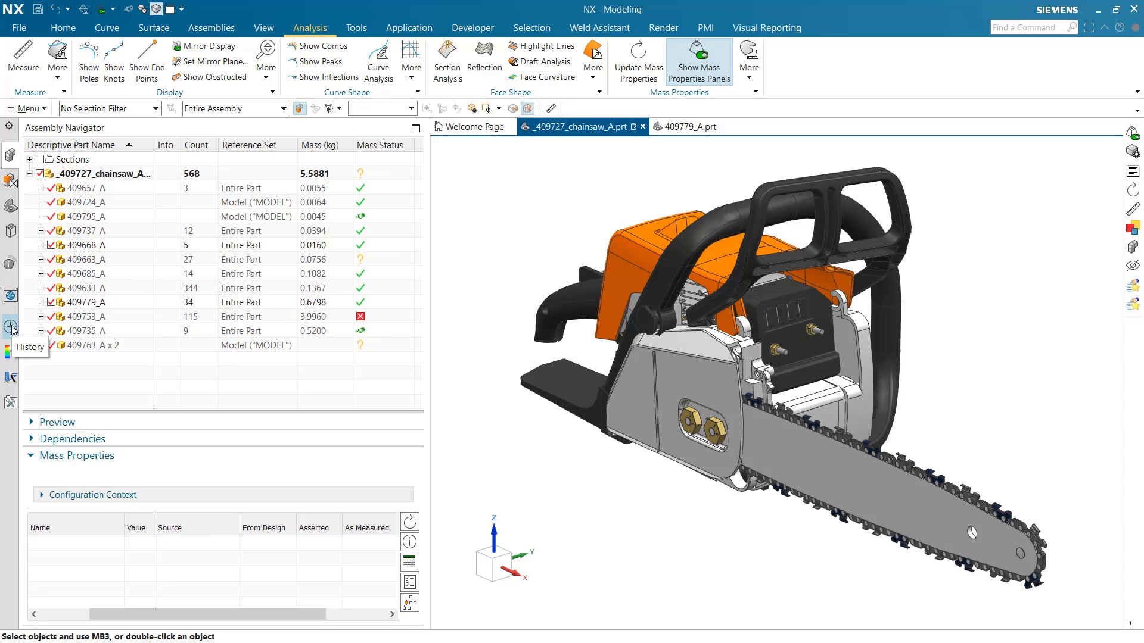
Step: Run the Asserted and Missing Inertial Properties visual report on the chainsaw assembly from HD3D Tools
click(10, 264)
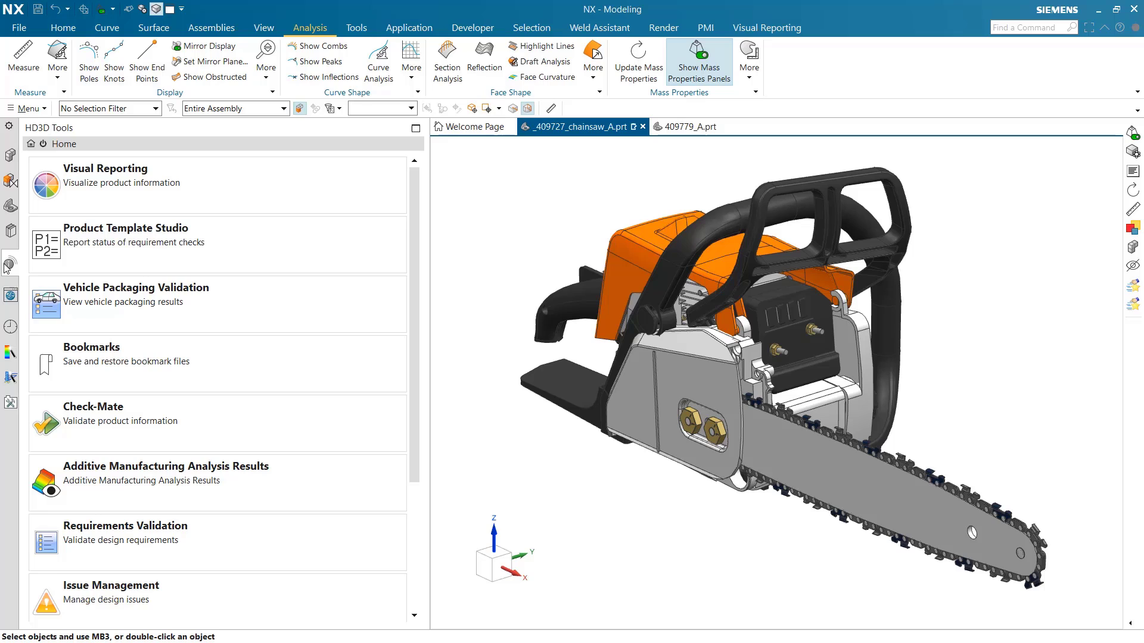
click(105, 173)
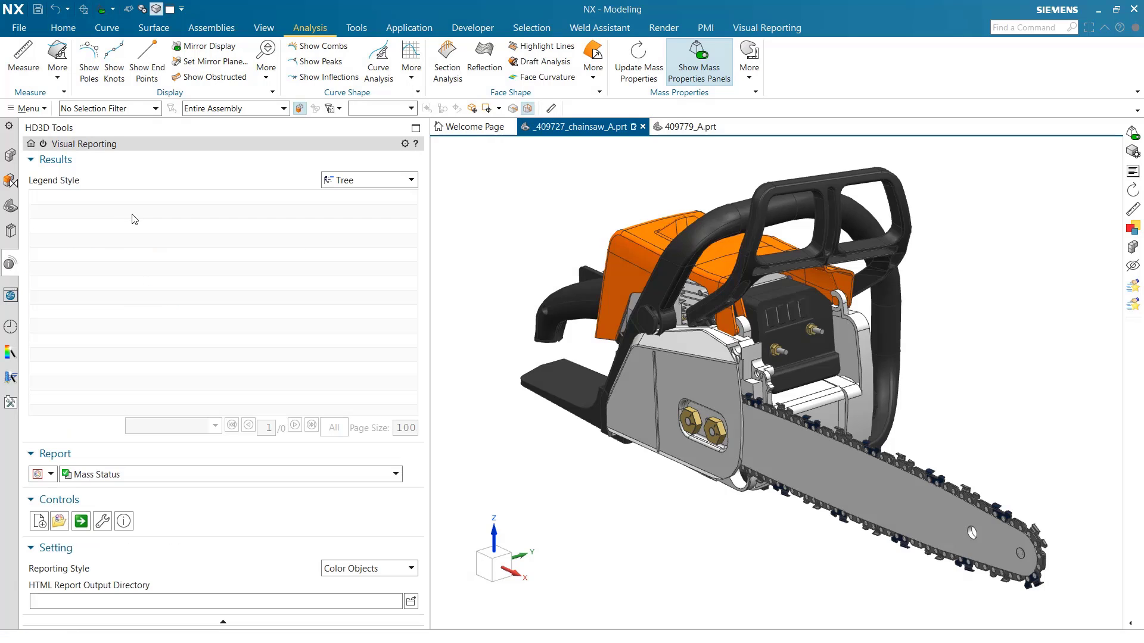
click(134, 477)
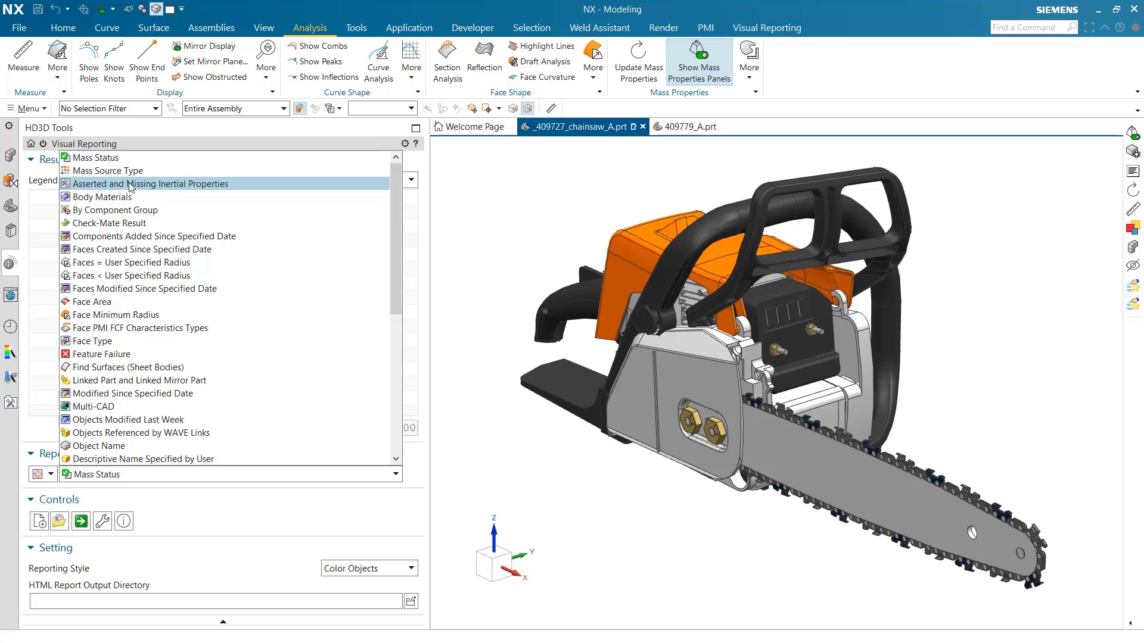
click(132, 187)
click(90, 523)
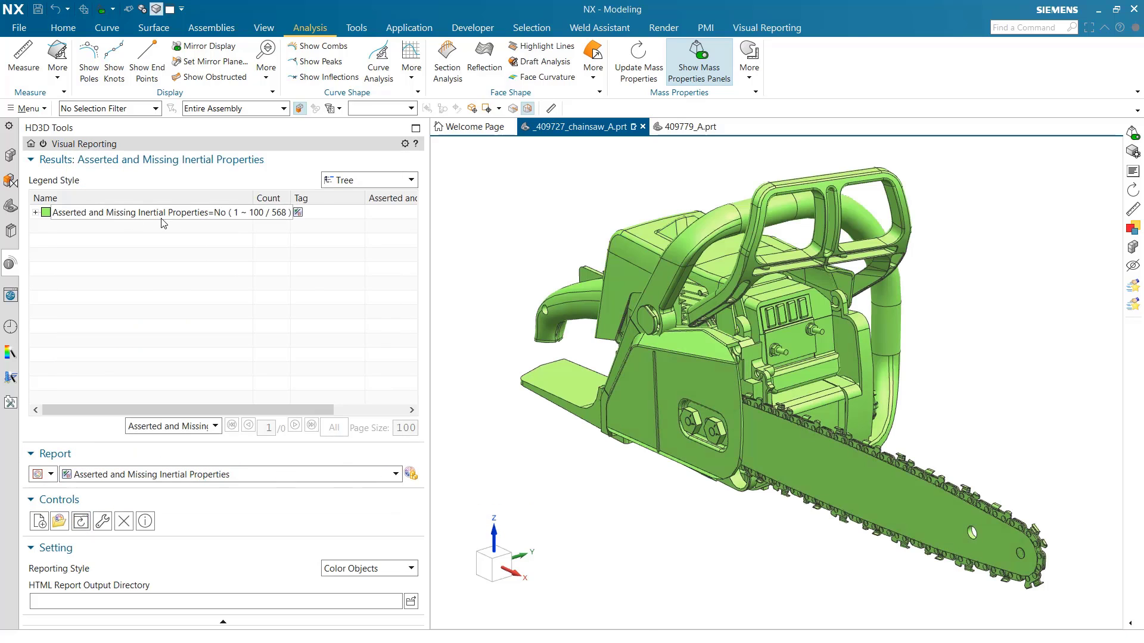
Step: Replace the active visual report with the Mass Status report and run it on the chainsaw assembly
click(143, 479)
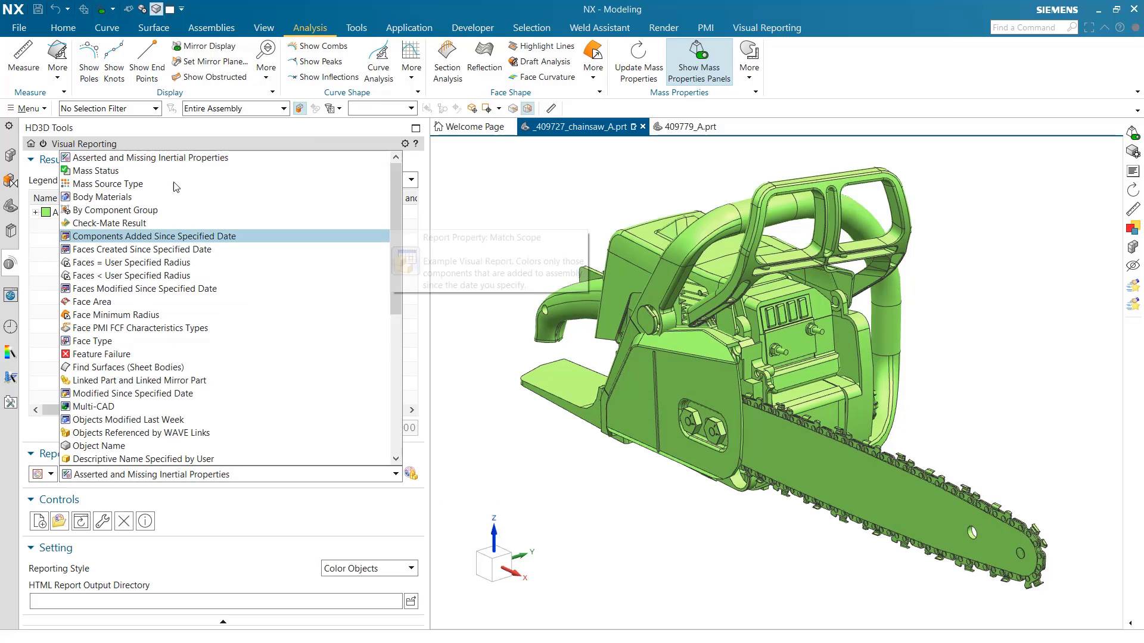
click(141, 170)
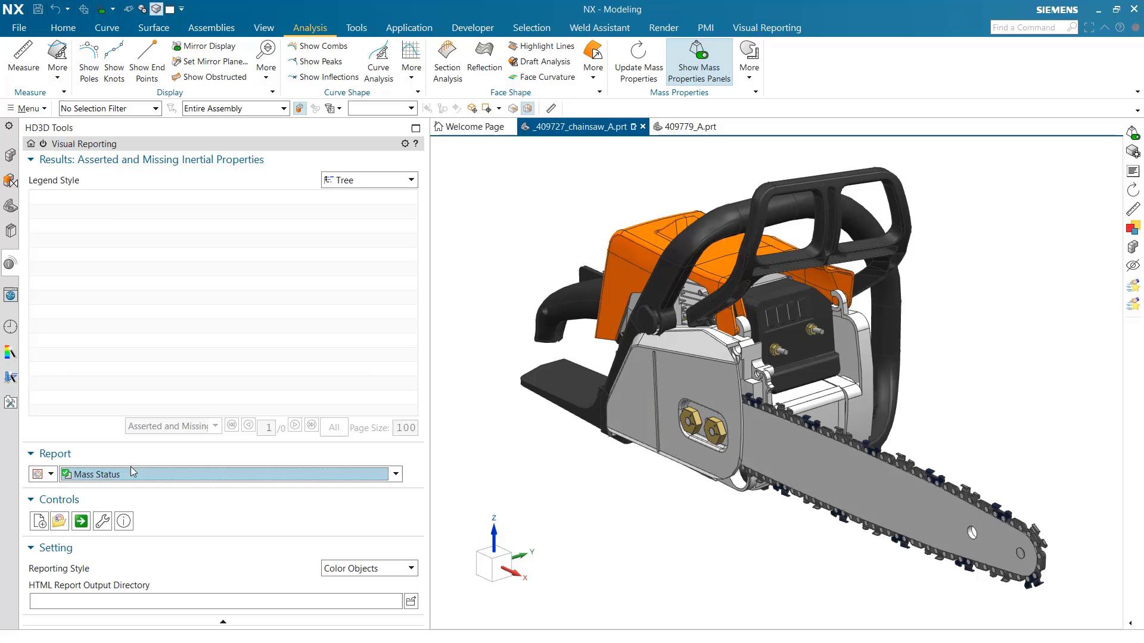
click(81, 521)
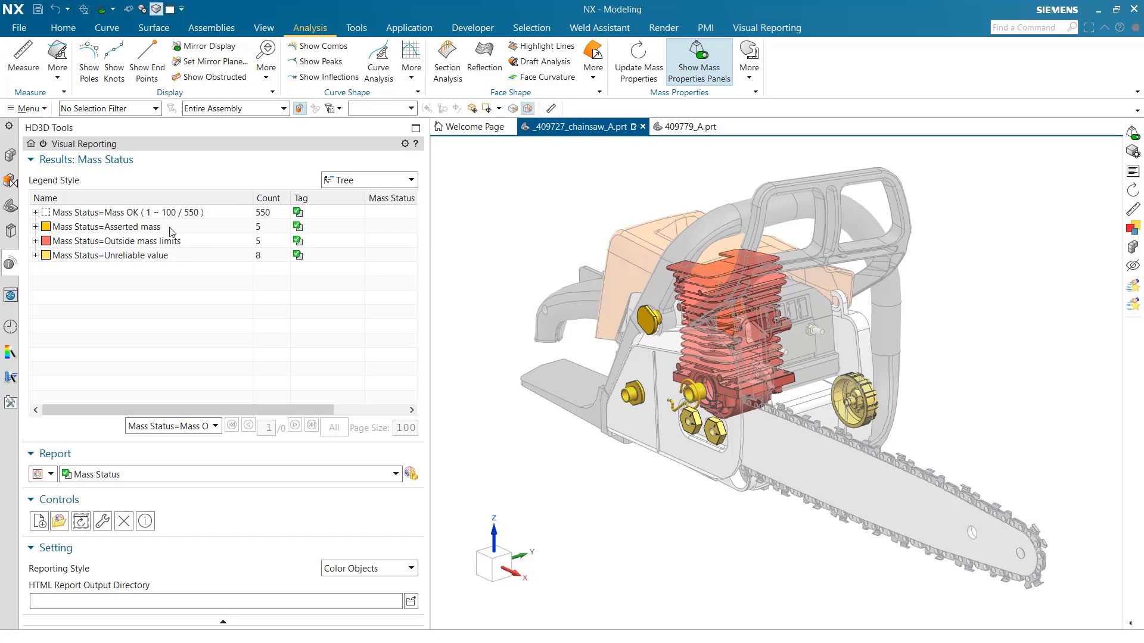
Step: Highlight the Asserted mass and Outside mass limits components in turn, then clear the highlight and check the Unreliable value group
mouse_move(186, 233)
click(90, 229)
mouse_move(466, 391)
middle_down()
mouse_move(480, 359)
mouse_move(461, 404)
mouse_move(457, 375)
middle_up()
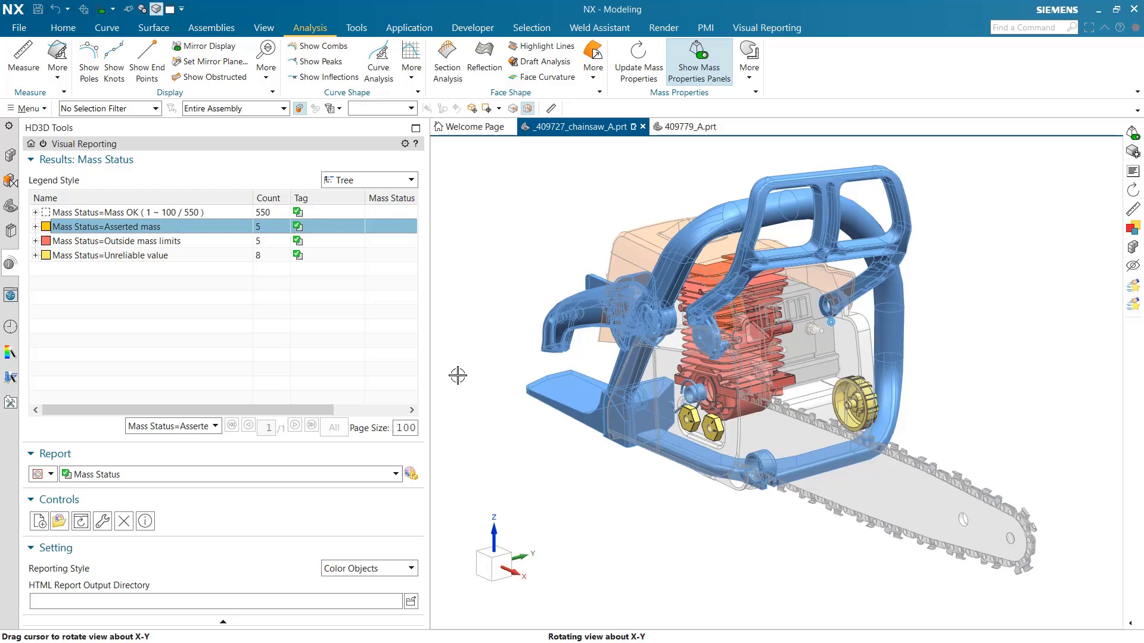
click(161, 243)
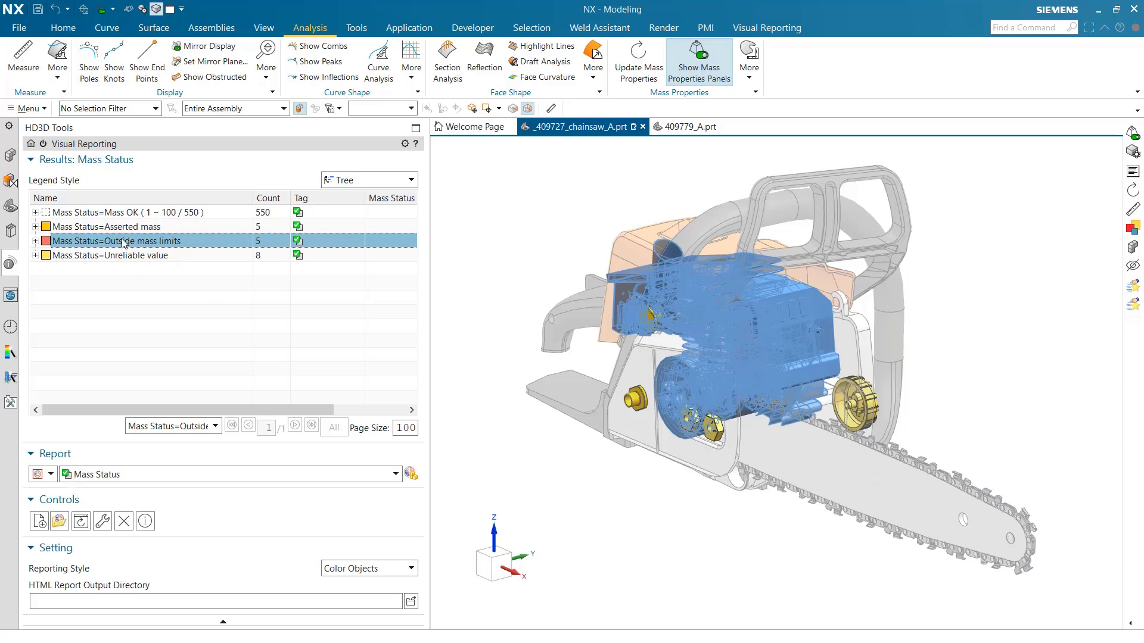
click(93, 298)
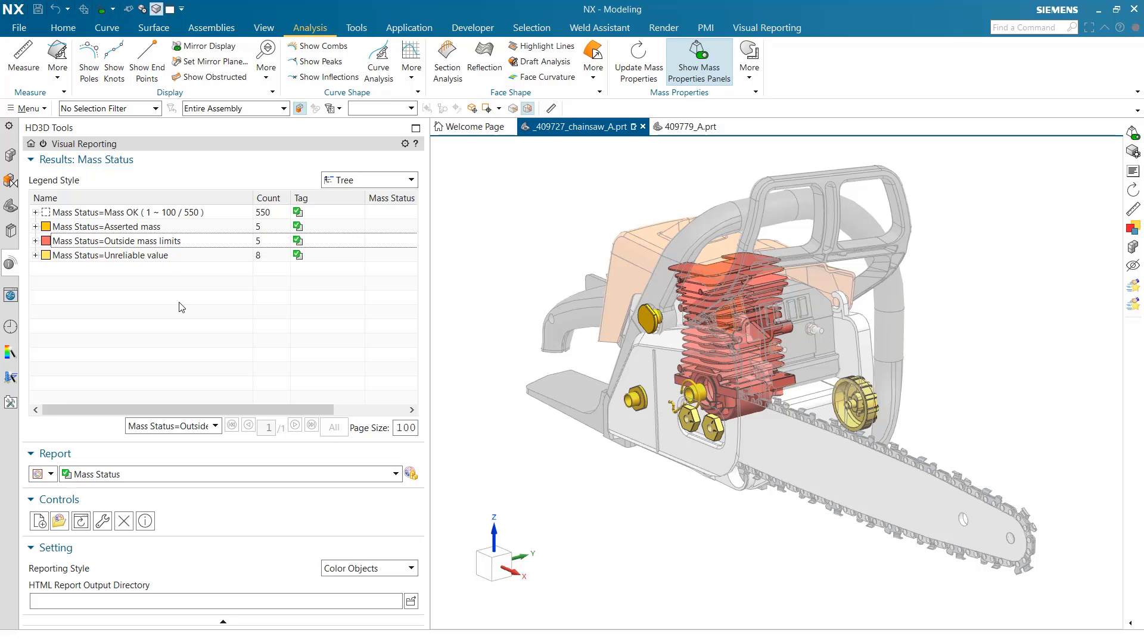
mouse_move(152, 257)
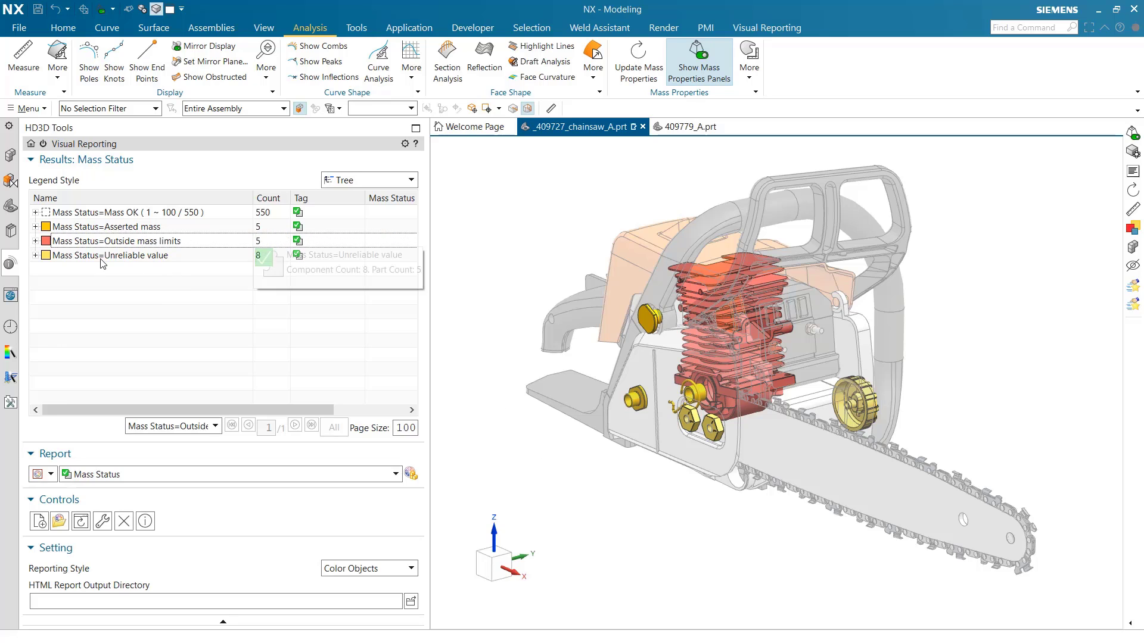
Step: Expand the Unreliable value group in the Mass Status results and highlight its listed components one after another in the chainsaw model
click(154, 258)
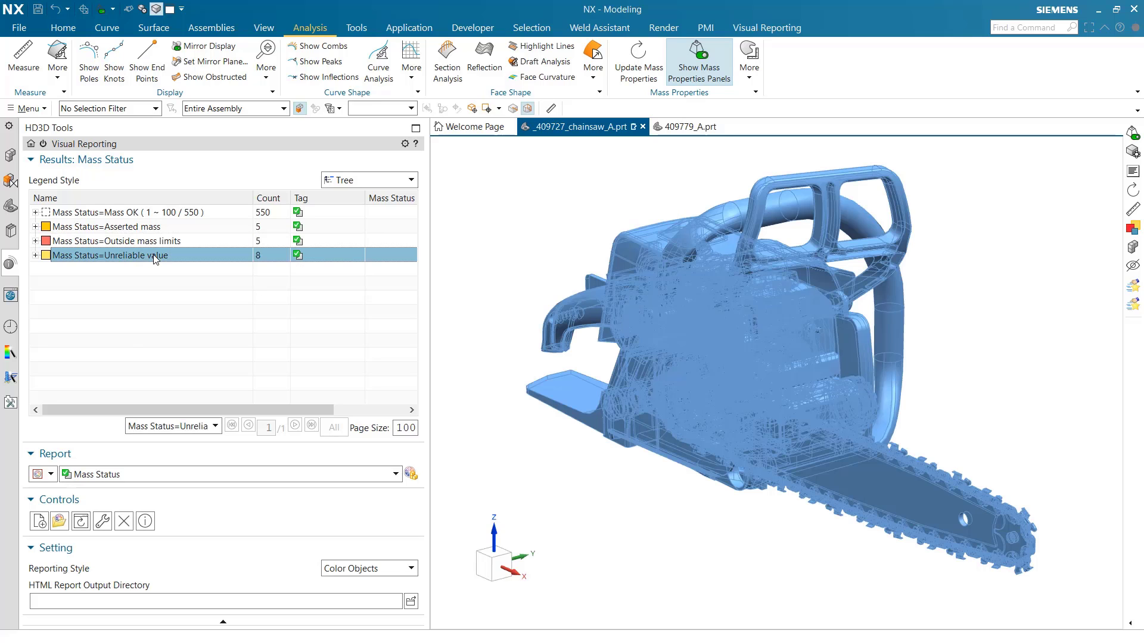
click(35, 255)
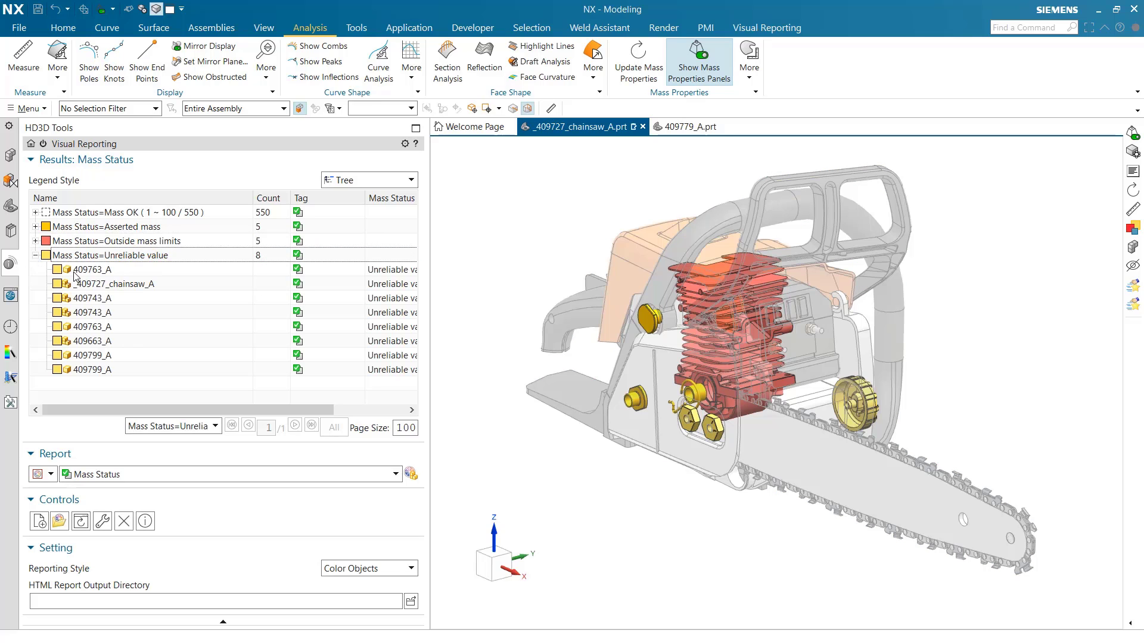
click(89, 271)
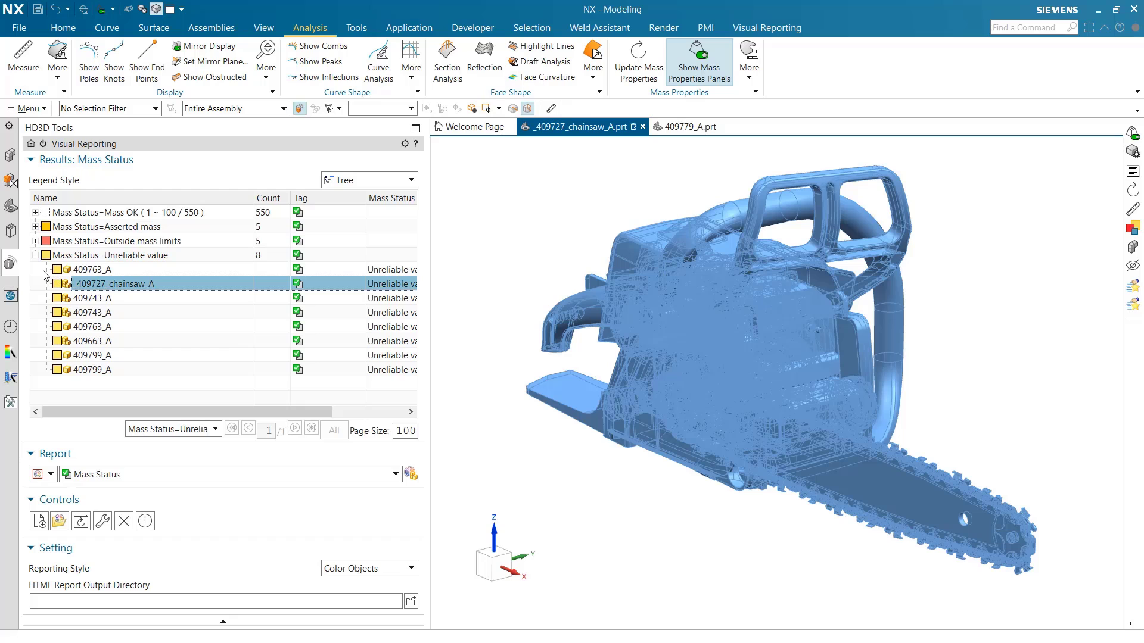
click(95, 299)
click(97, 313)
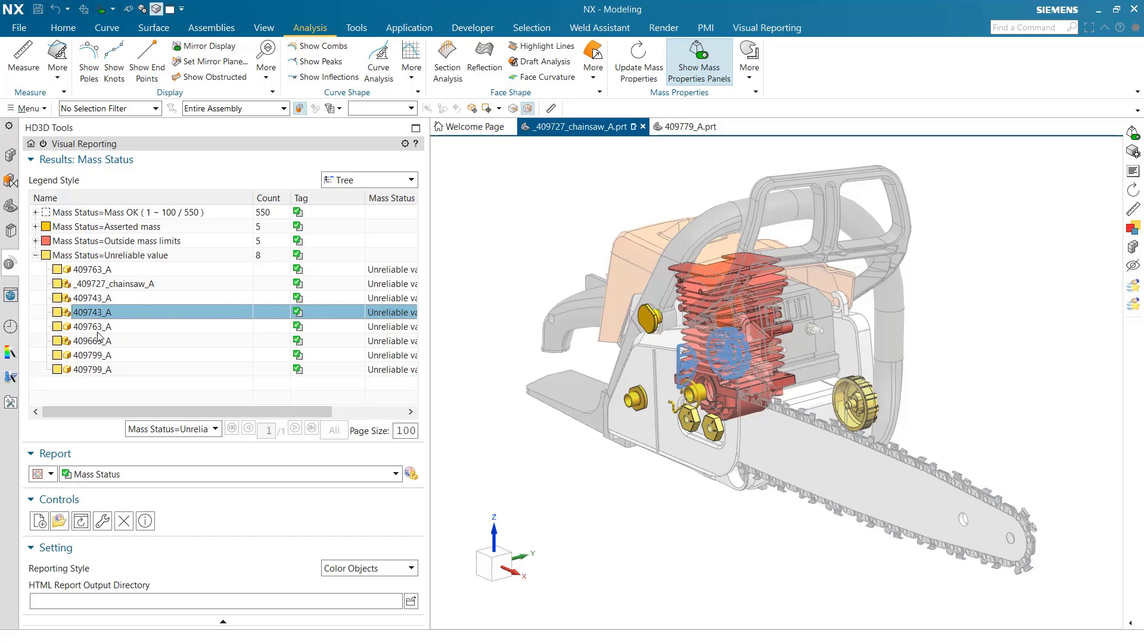
click(98, 327)
click(99, 342)
click(101, 356)
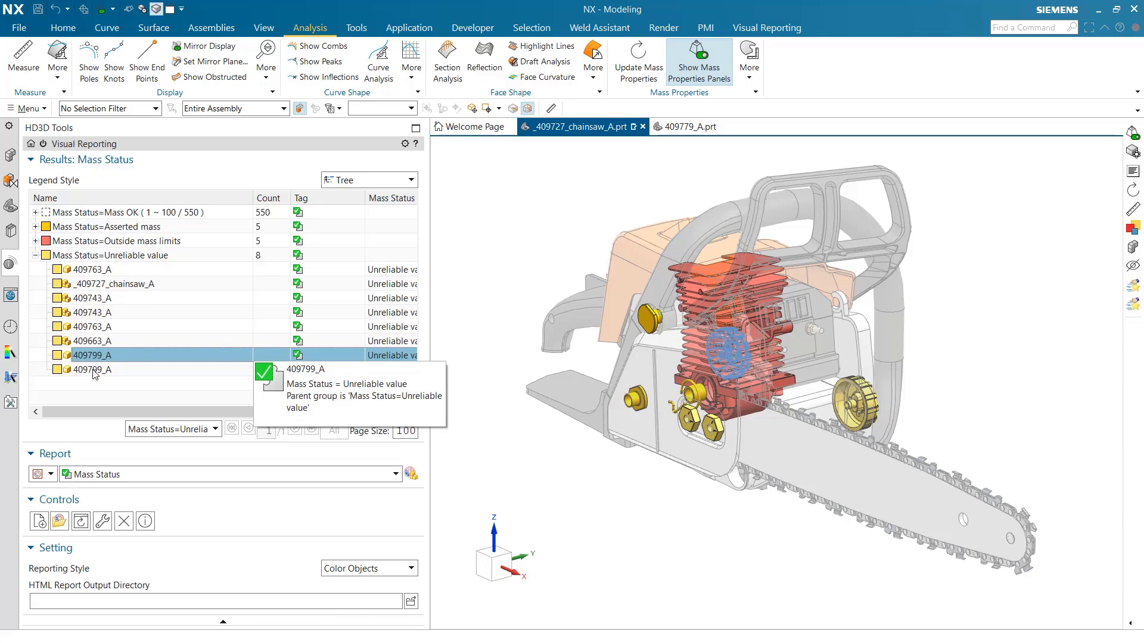
click(94, 370)
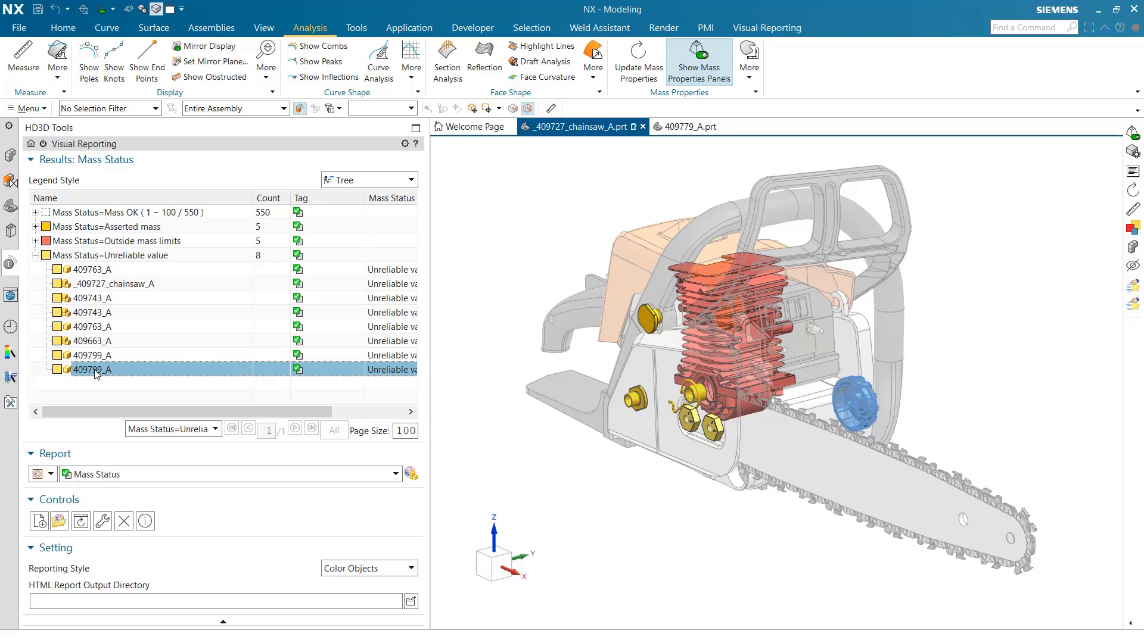
Step: Clear the component highlight and collapse the Unreliable value group to review the color-coded chainsaw as a whole
click(481, 341)
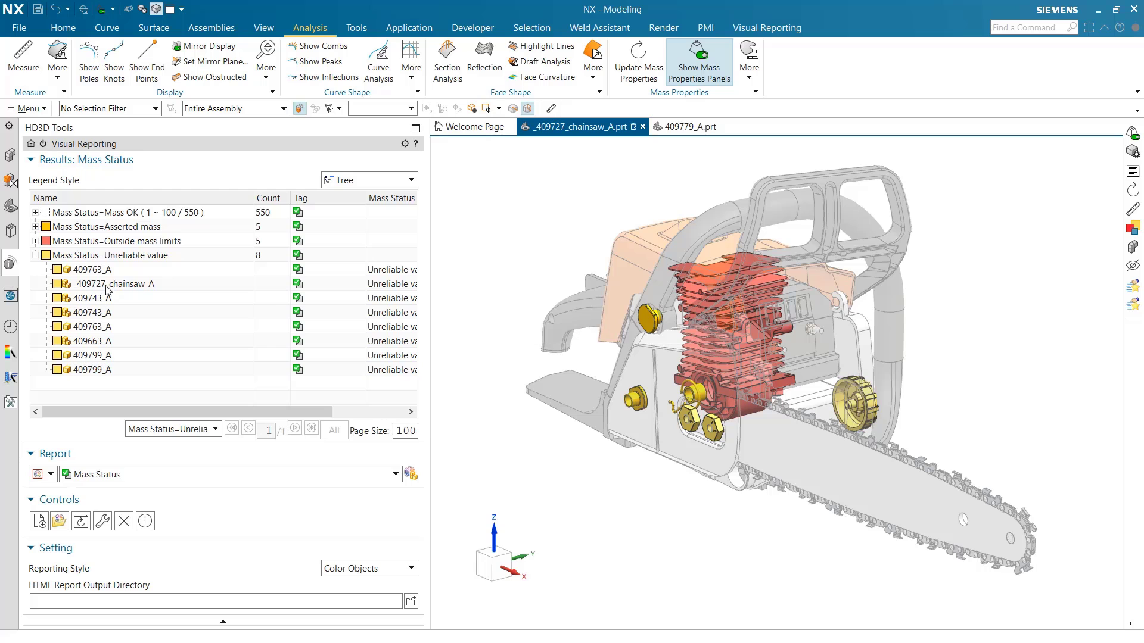
click(35, 255)
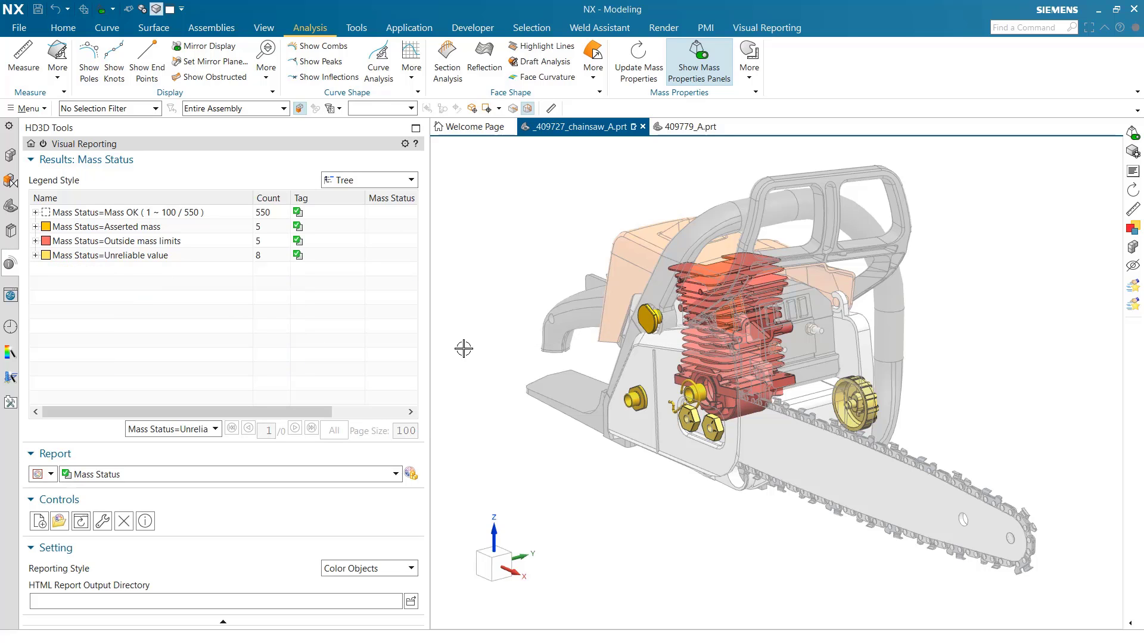
mouse_move(495, 358)
middle_down()
mouse_move(501, 395)
mouse_move(511, 357)
middle_up()
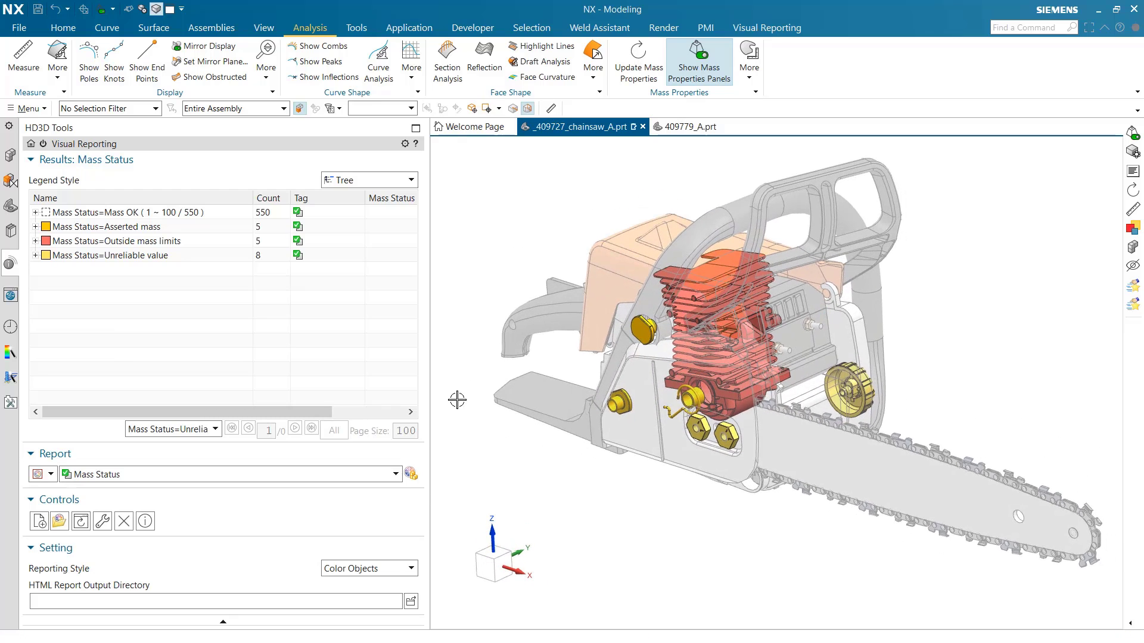